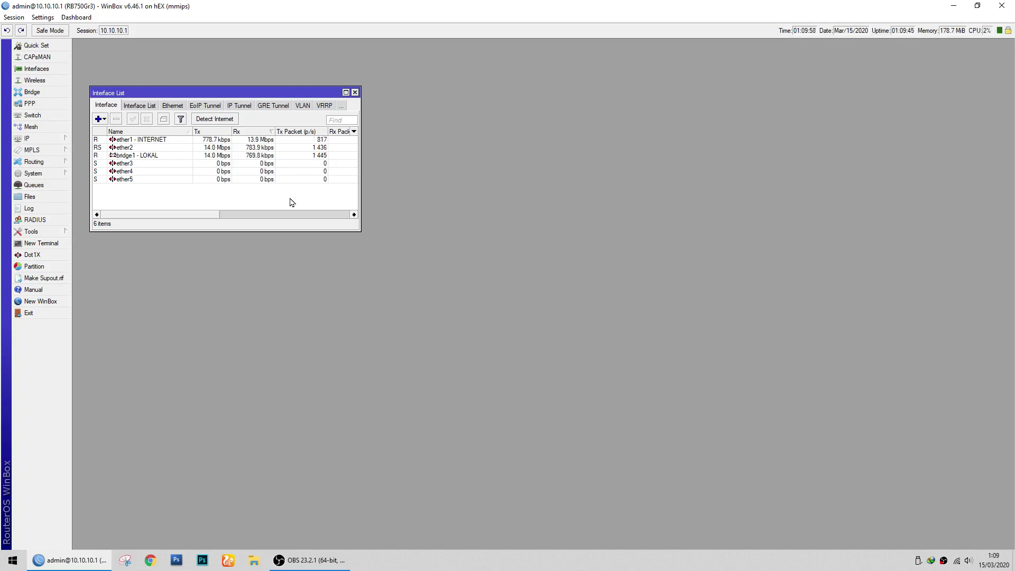
Open the router's disk list and eject the Cruzer Blade flash drive
click(53, 174)
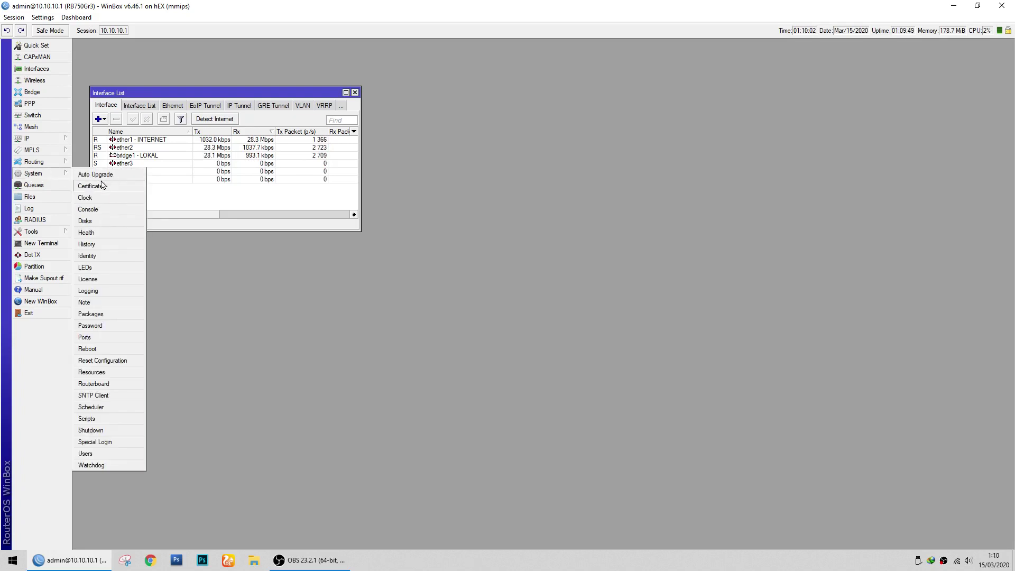
click(98, 221)
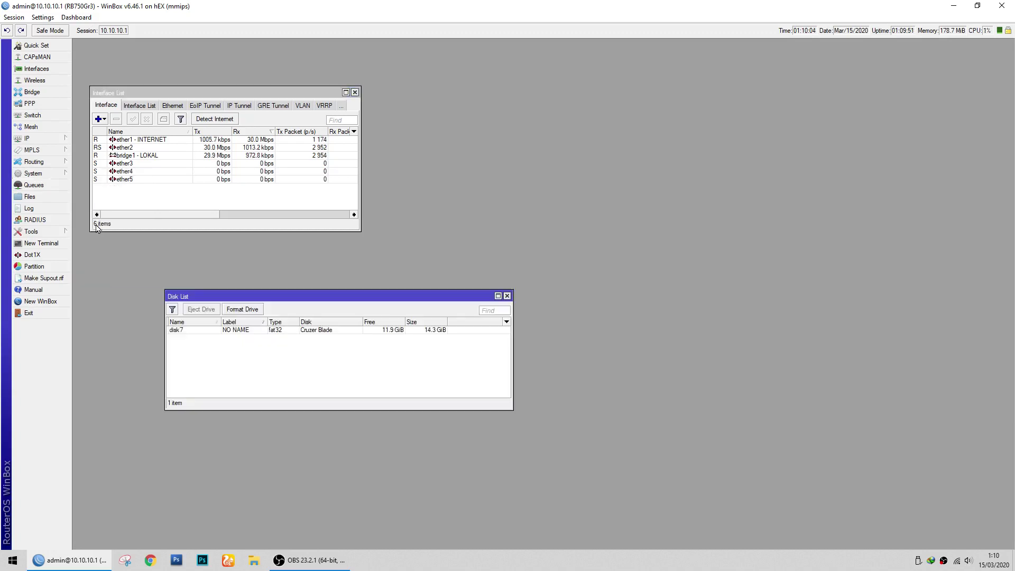
click(312, 332)
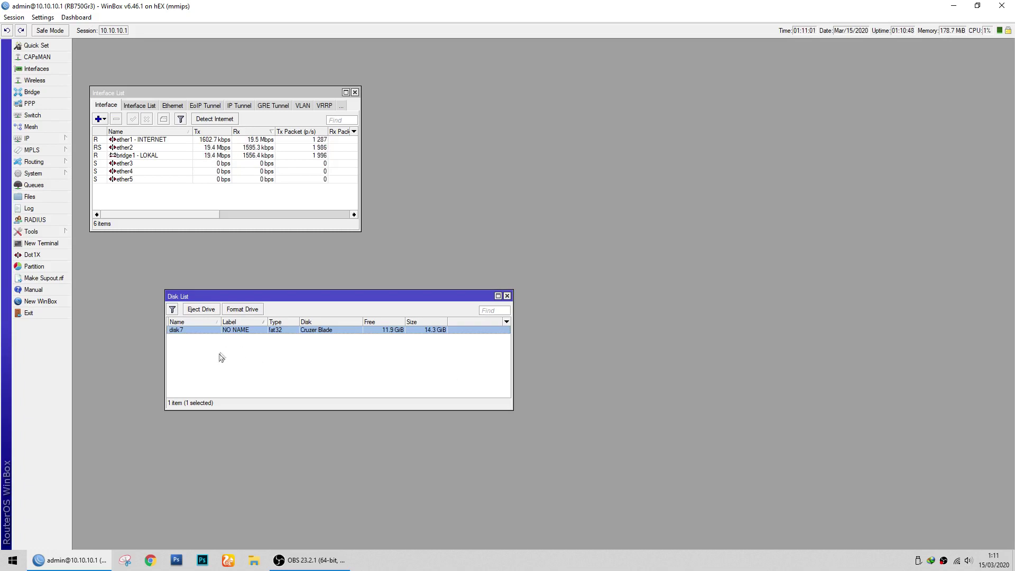
click(198, 314)
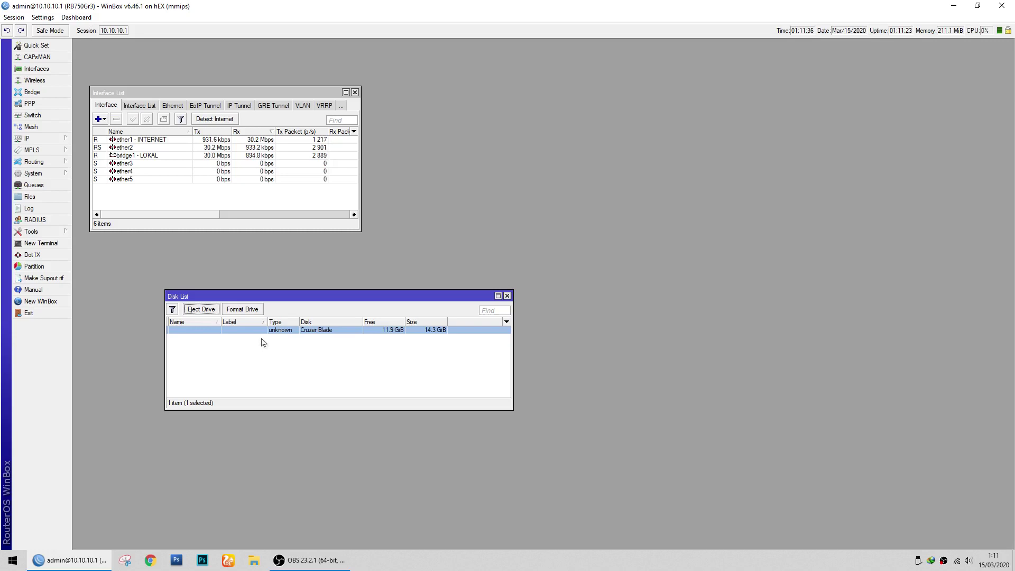
Format the Cruzer Blade drive with the fat32 file system
click(243, 310)
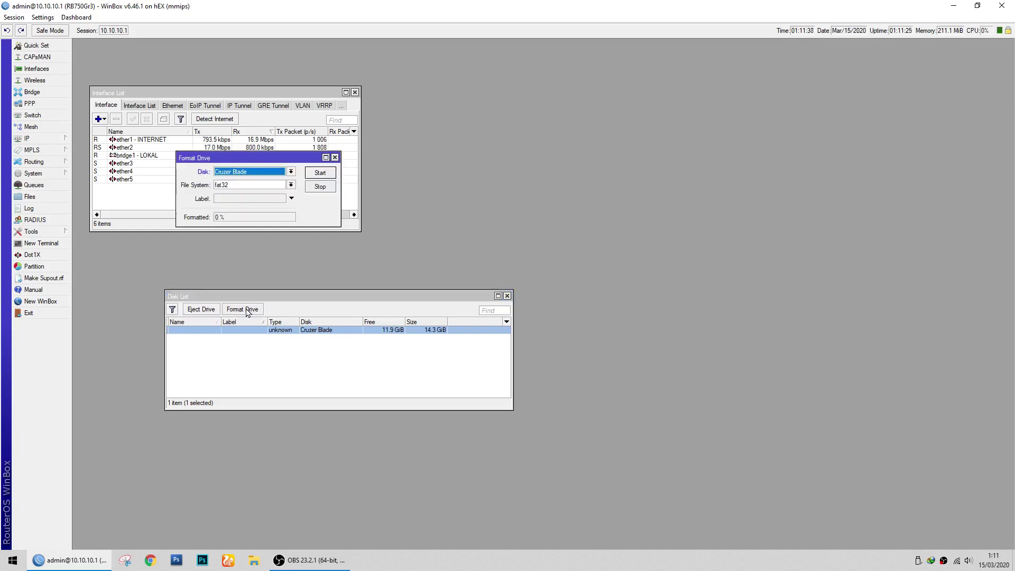
click(229, 186)
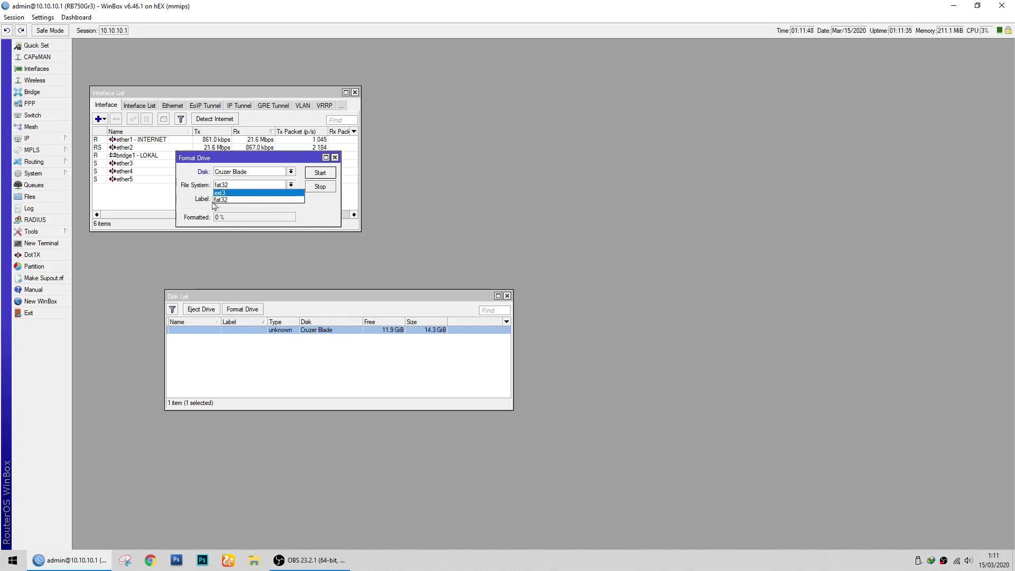
click(221, 199)
click(321, 175)
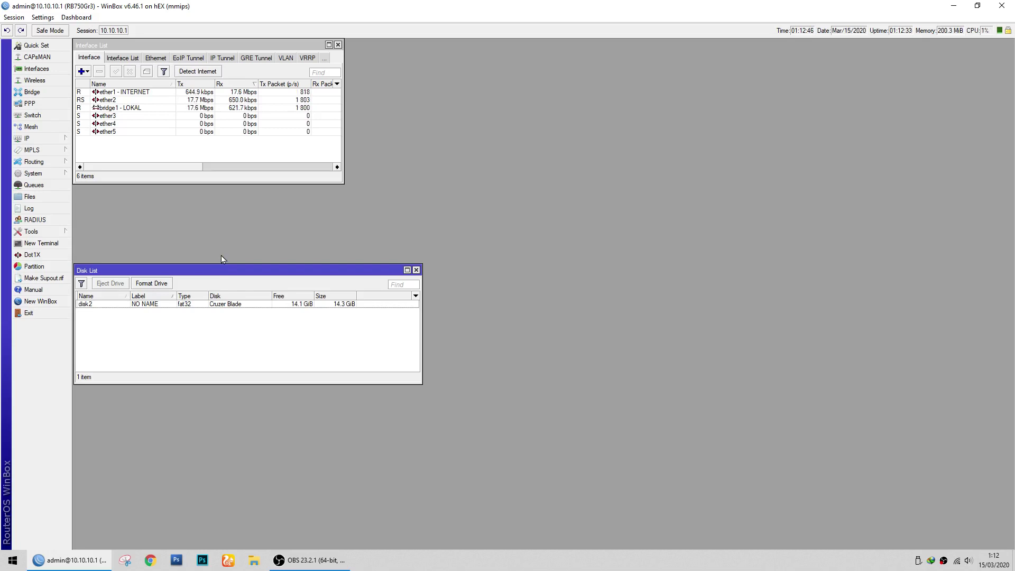
Rename the formatted Cruzer Blade disk as FlashDsik
double_click(85, 305)
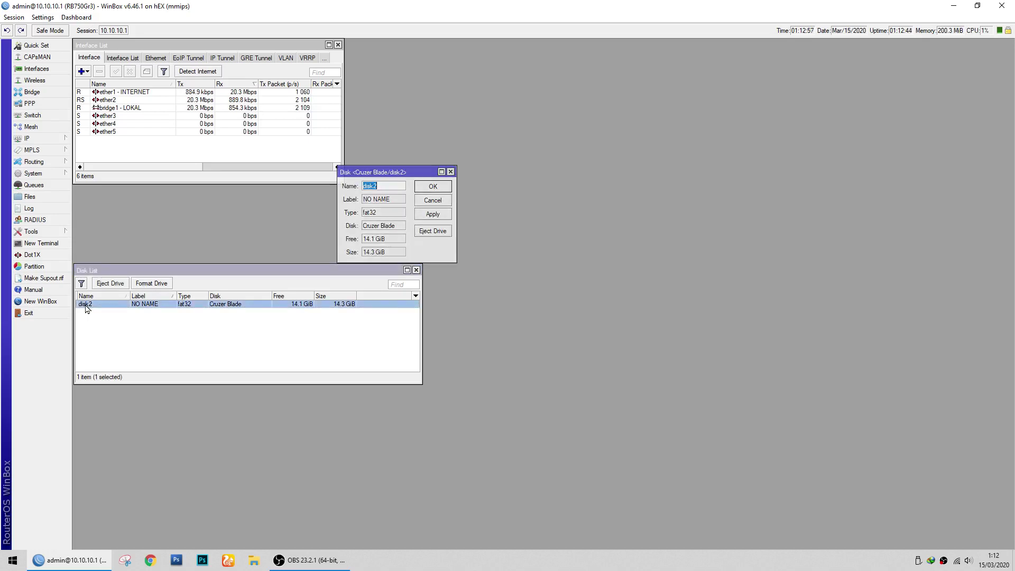
drag(392, 173, 216, 333)
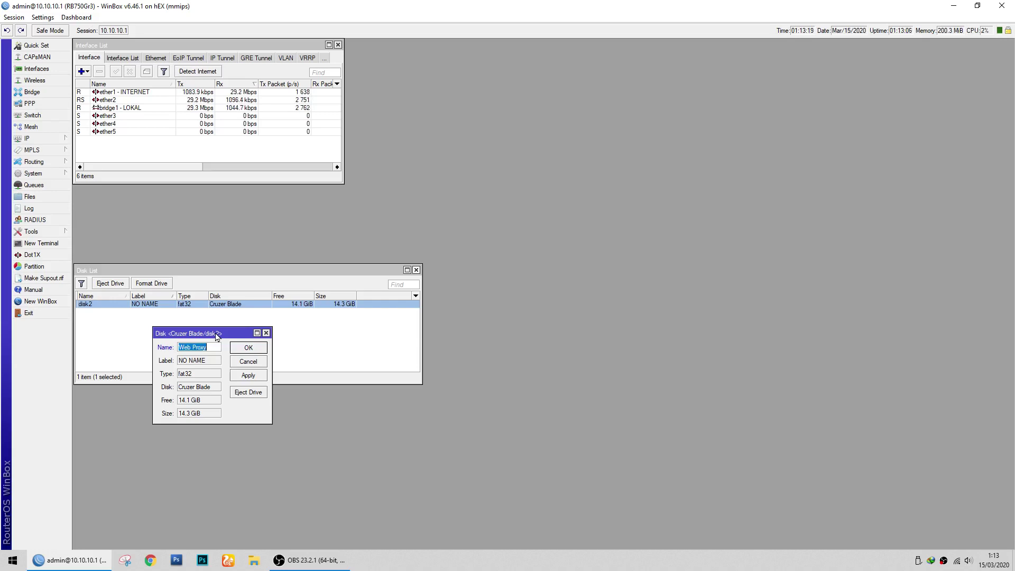
text(FlashDsik)
click(248, 349)
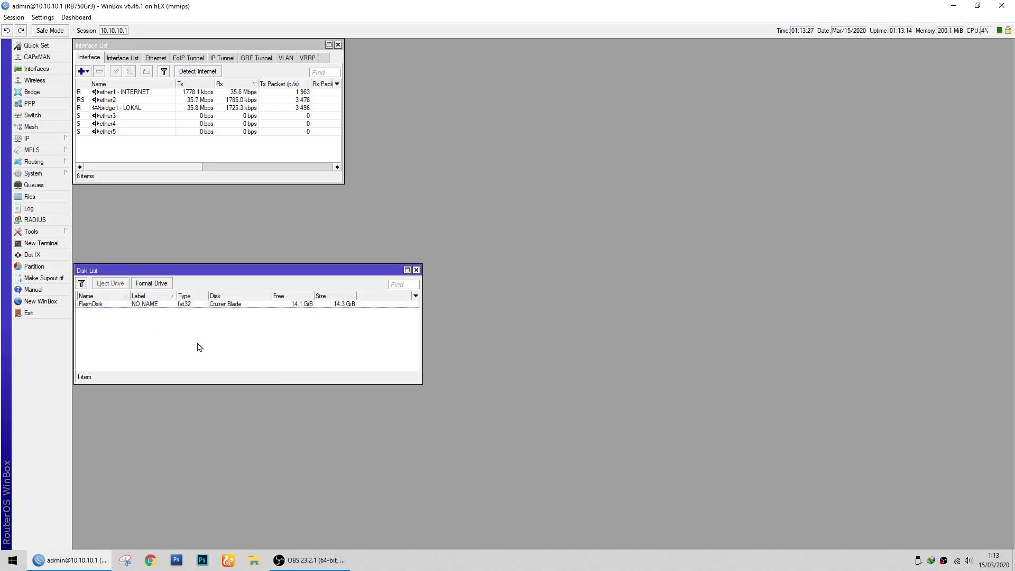
Open the IP web proxy settings, enable the proxy and set its port to 3128
click(55, 140)
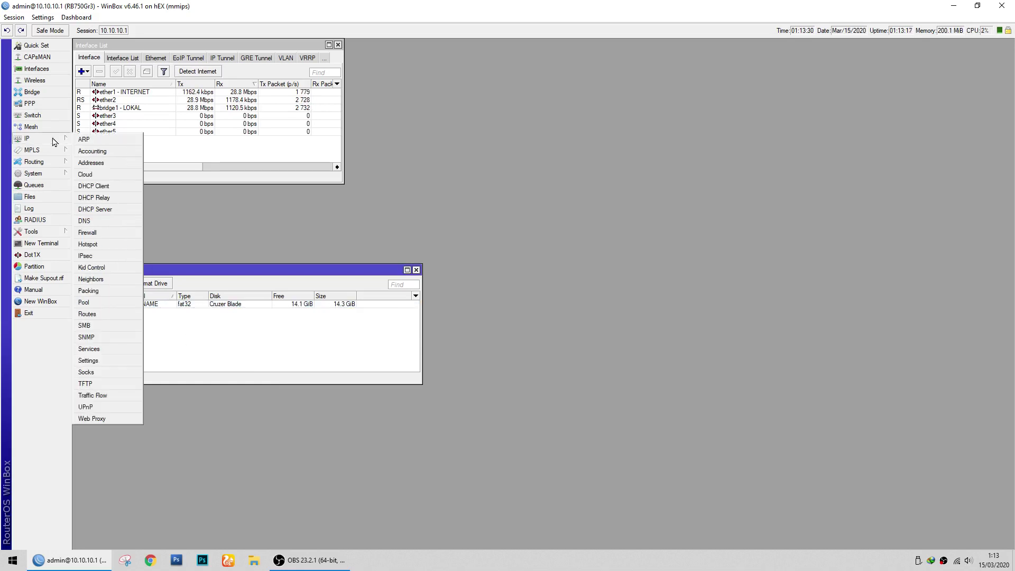
click(97, 419)
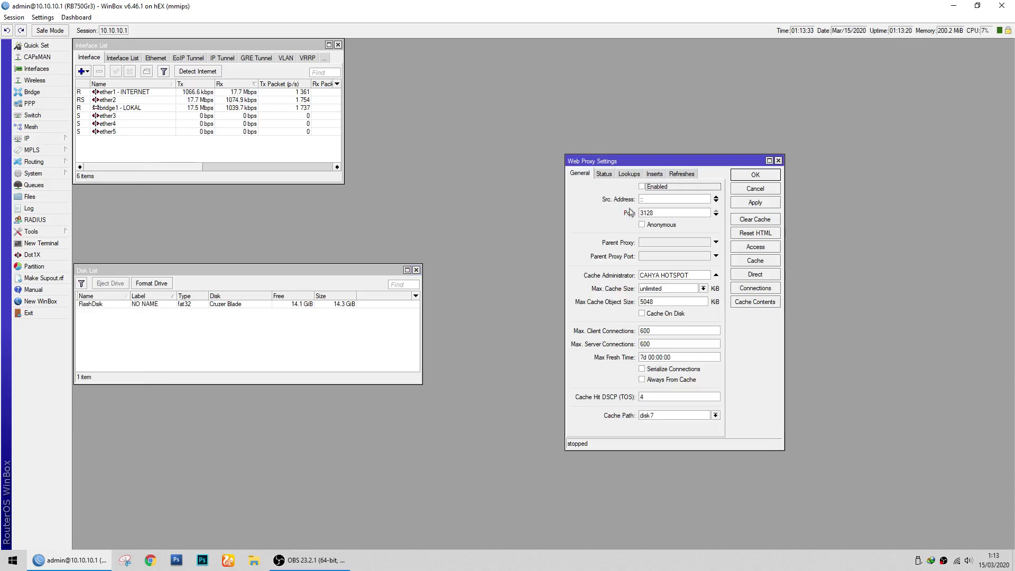
click(657, 189)
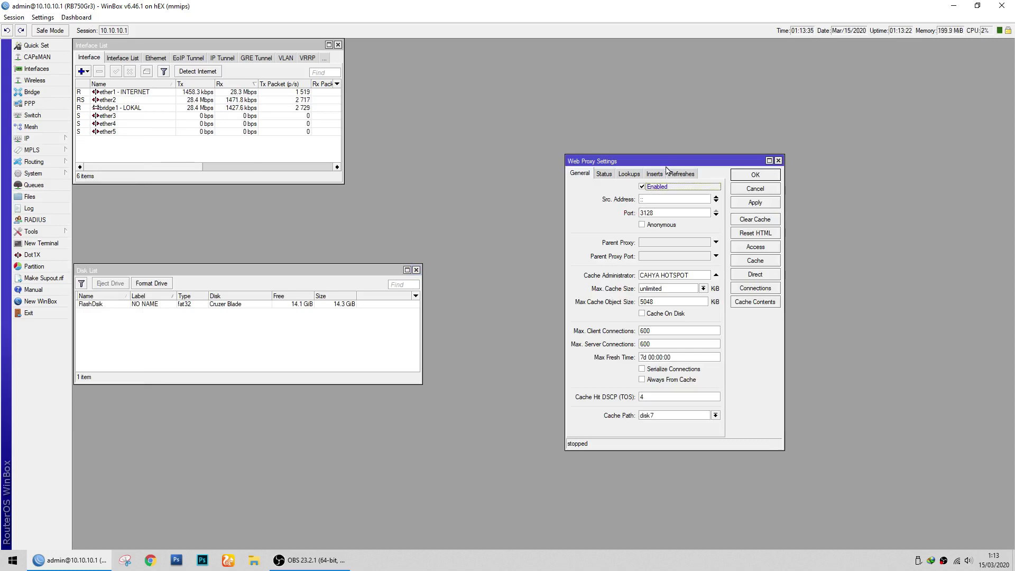
drag(668, 161, 570, 177)
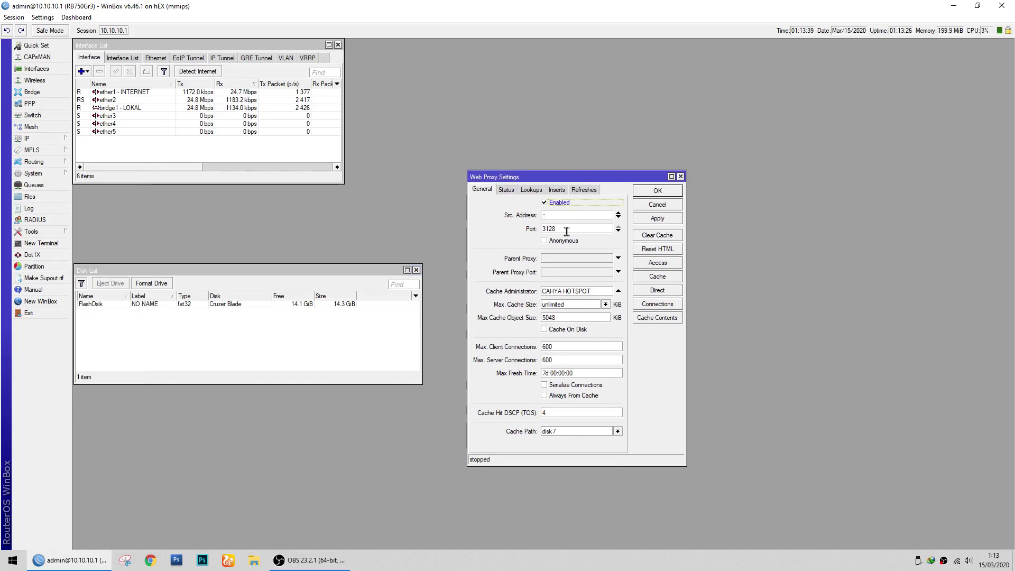
drag(566, 231, 534, 233)
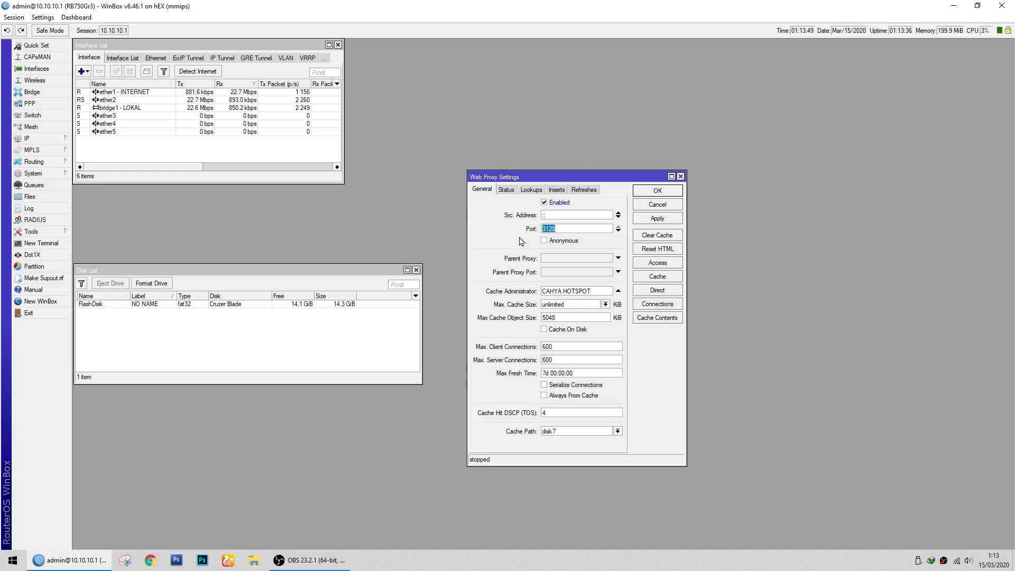
text(3128)
Enable Cache On Disk and Always From Cache for the web proxy
drag(602, 290, 417, 300)
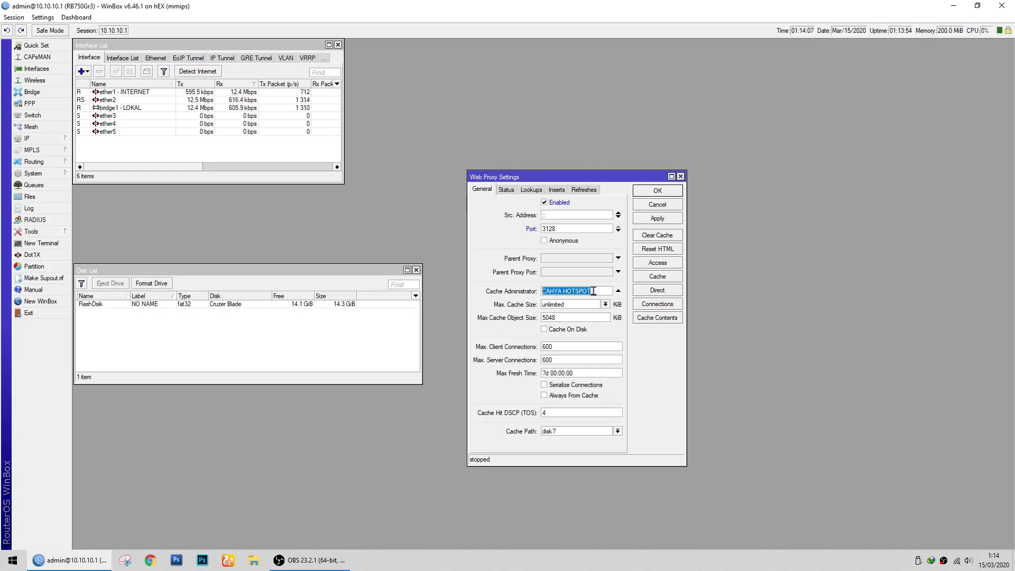
click(595, 291)
double_click(595, 290)
double_click(554, 304)
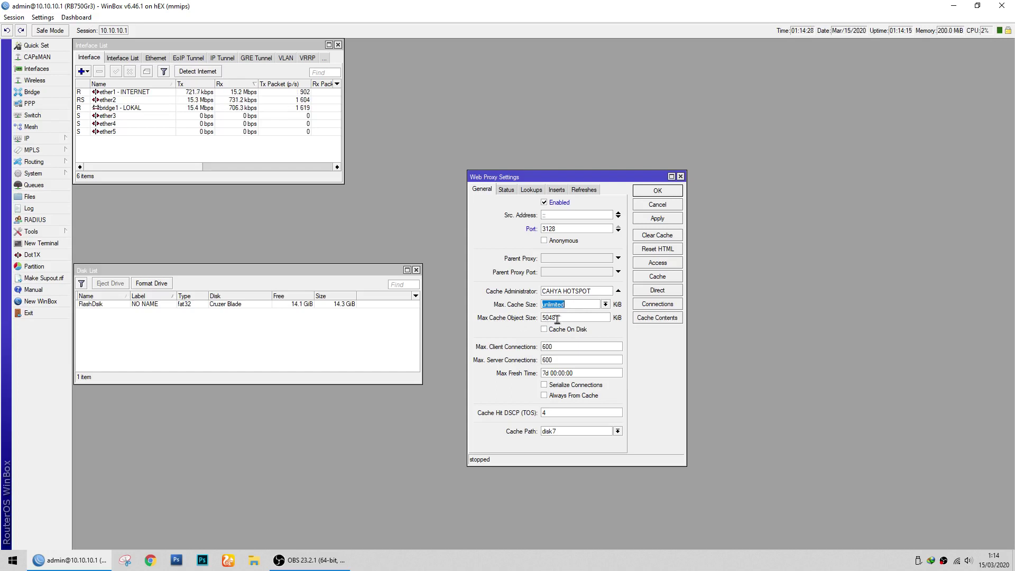
double_click(565, 317)
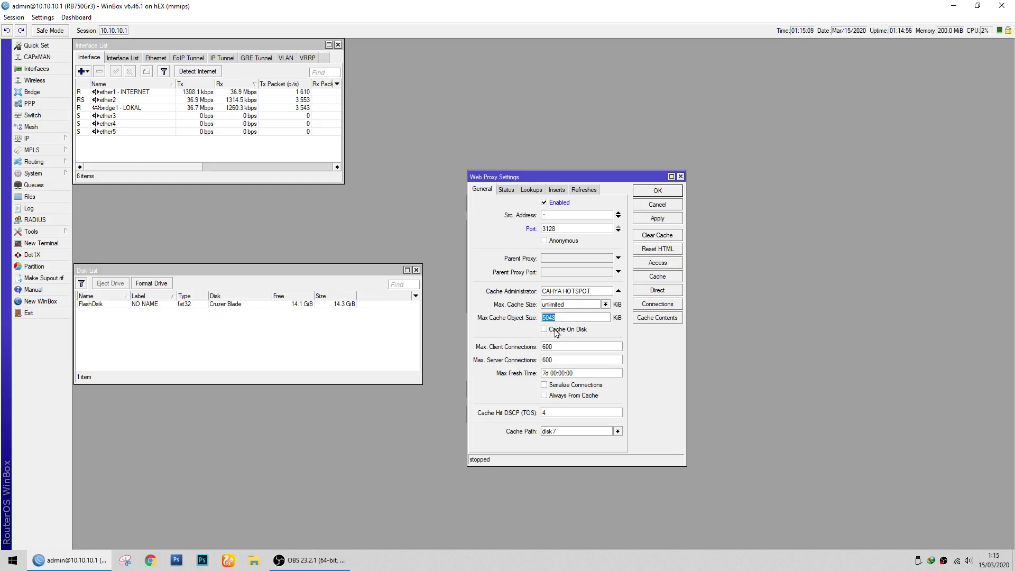
click(556, 330)
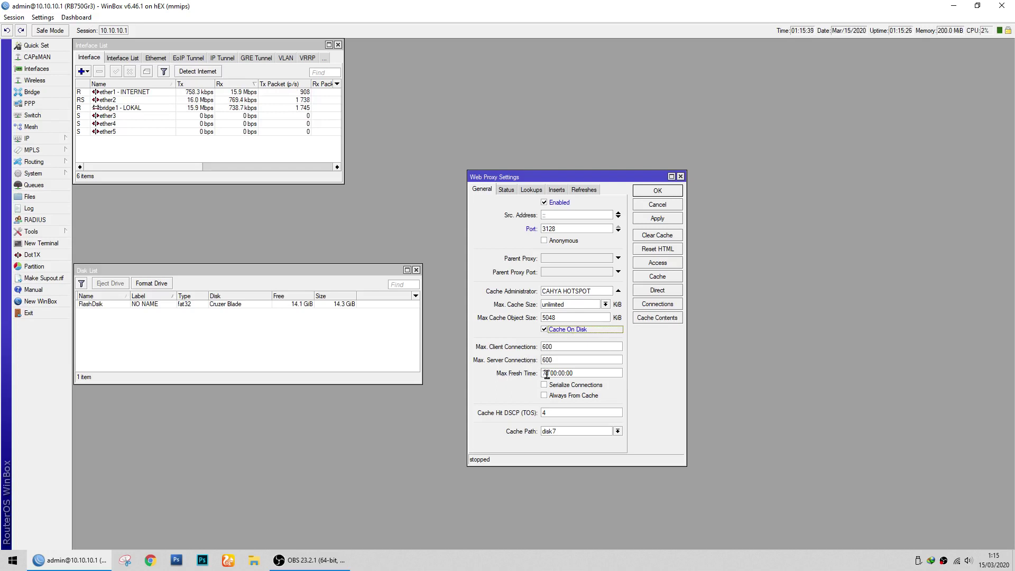
drag(546, 375, 539, 374)
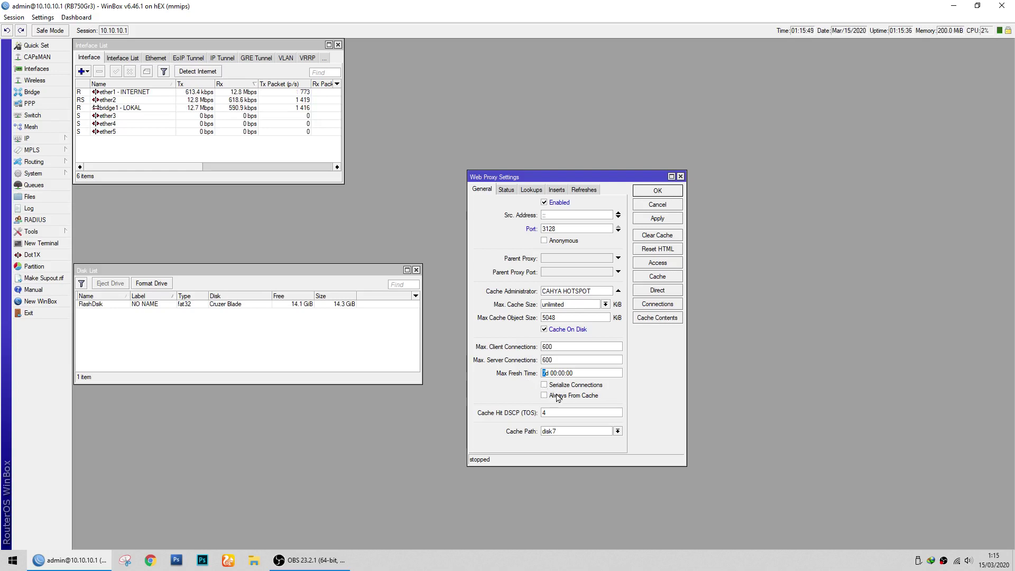
click(557, 396)
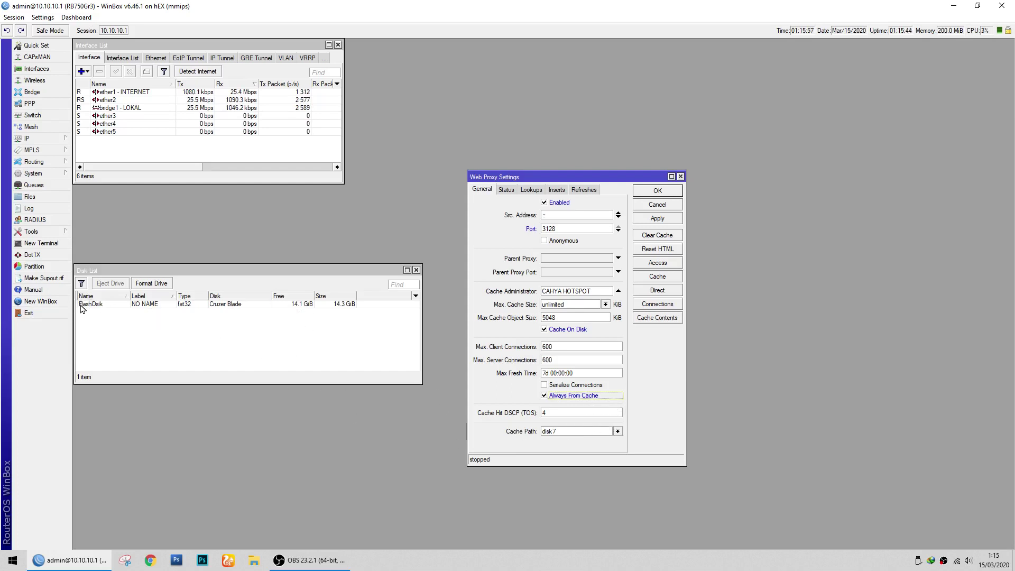
Set the web proxy's cache path to FlashDsik and apply the settings
click(617, 433)
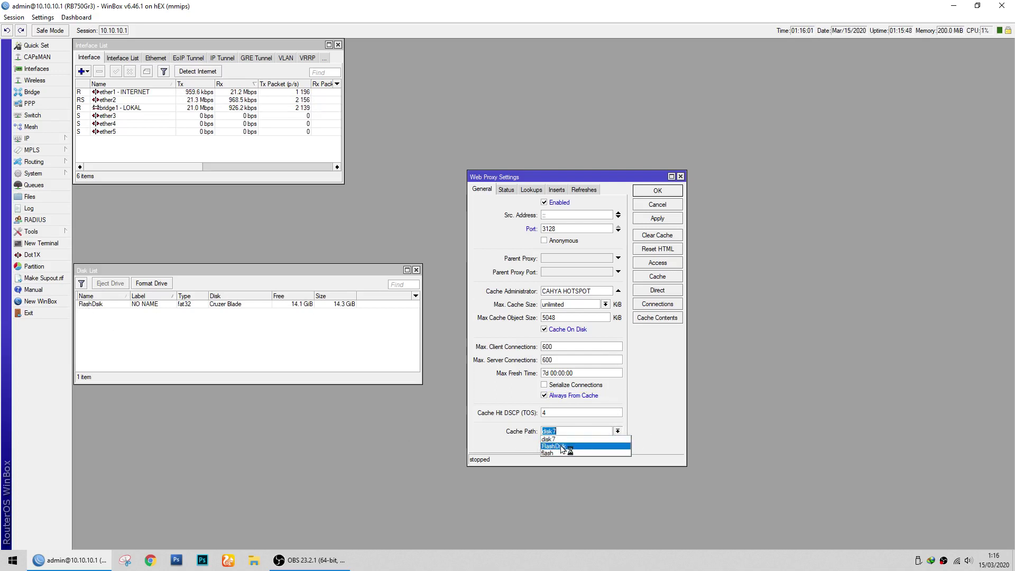
click(561, 447)
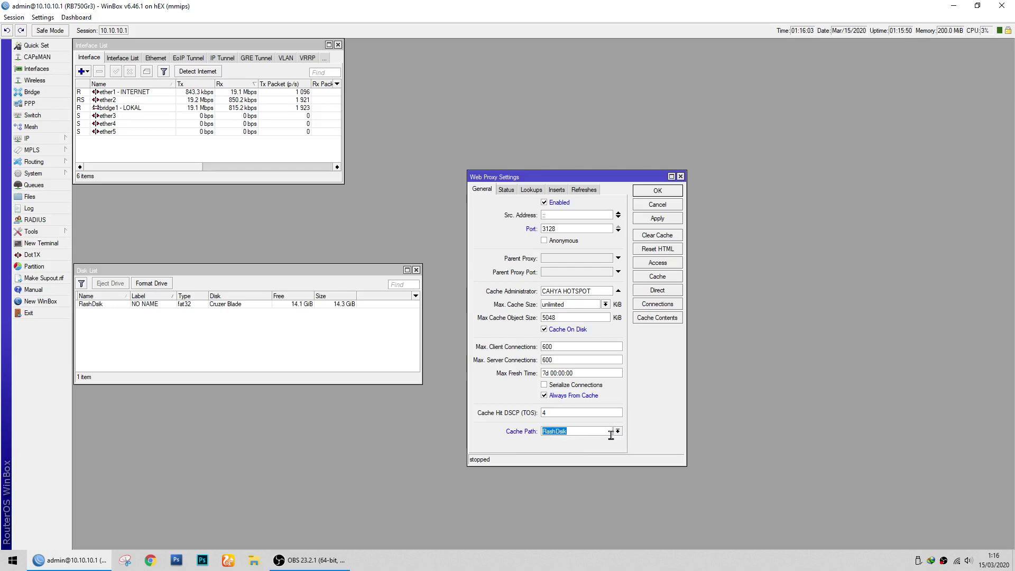
click(657, 218)
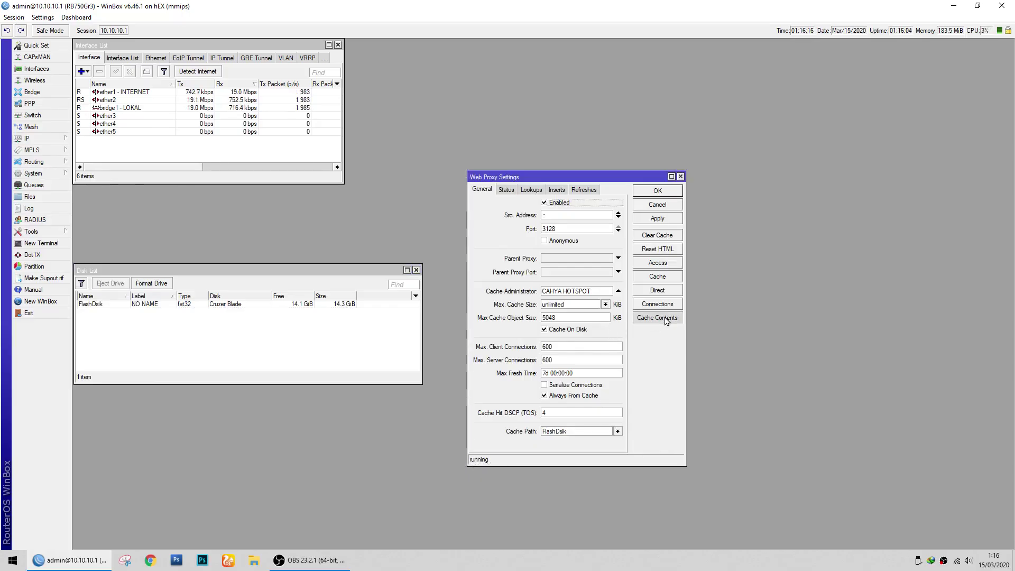
Open the web proxy cache contents and arrange that window clear of the proxy settings
drag(598, 175, 551, 179)
click(611, 322)
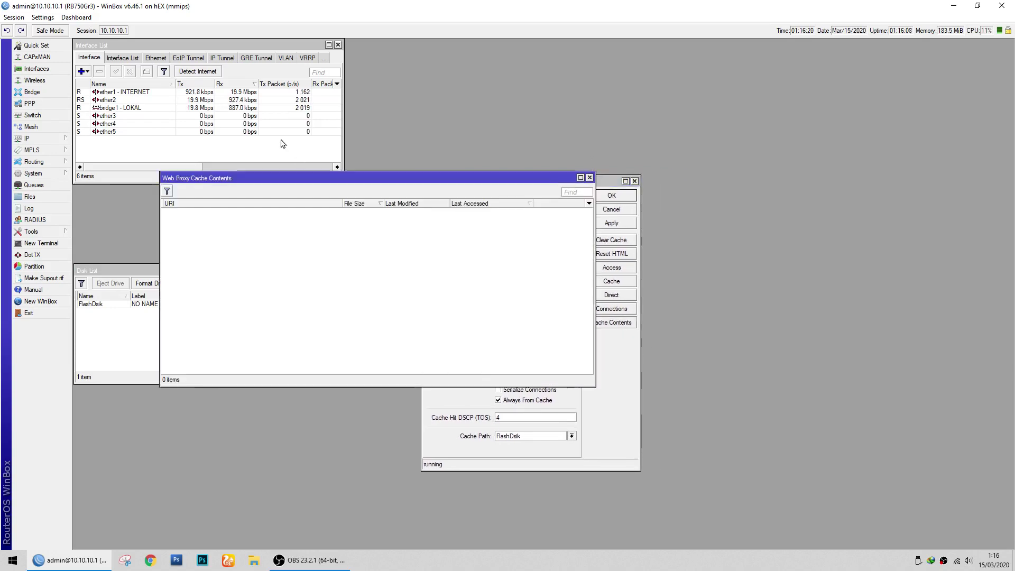
drag(301, 180, 727, 81)
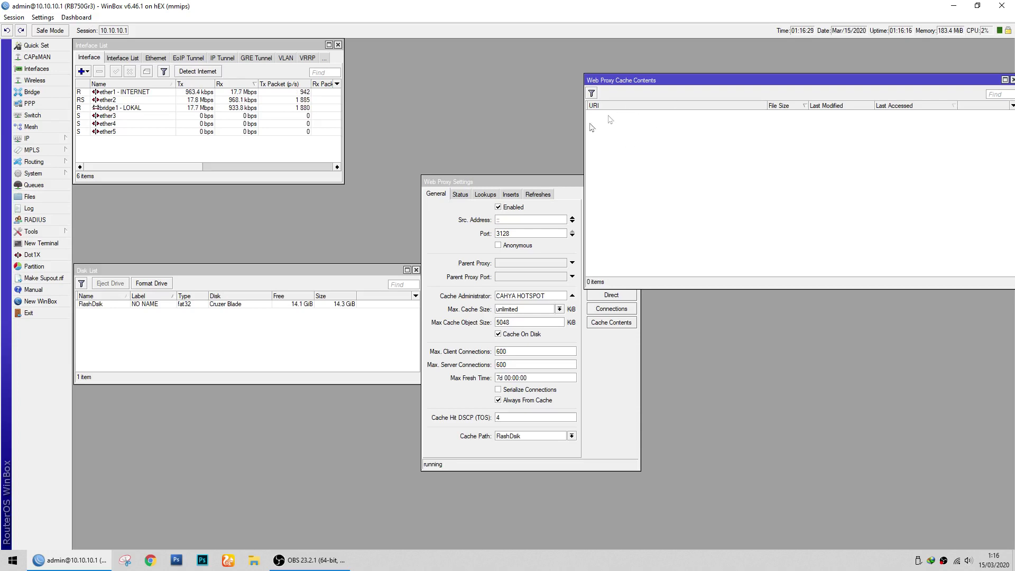
drag(586, 143, 645, 145)
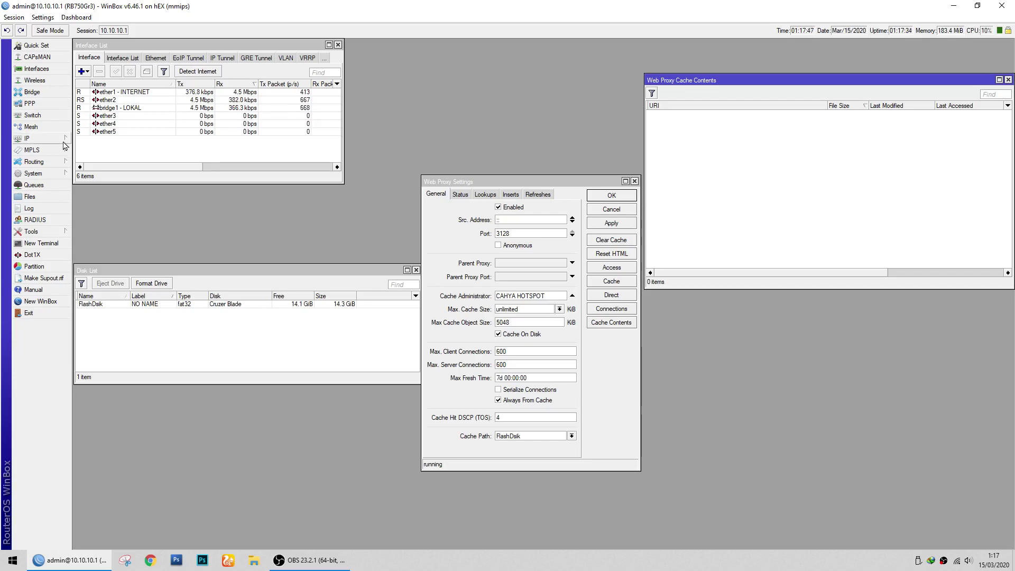
Start a new firewall NAT rule and set its chain to dstnat
click(63, 140)
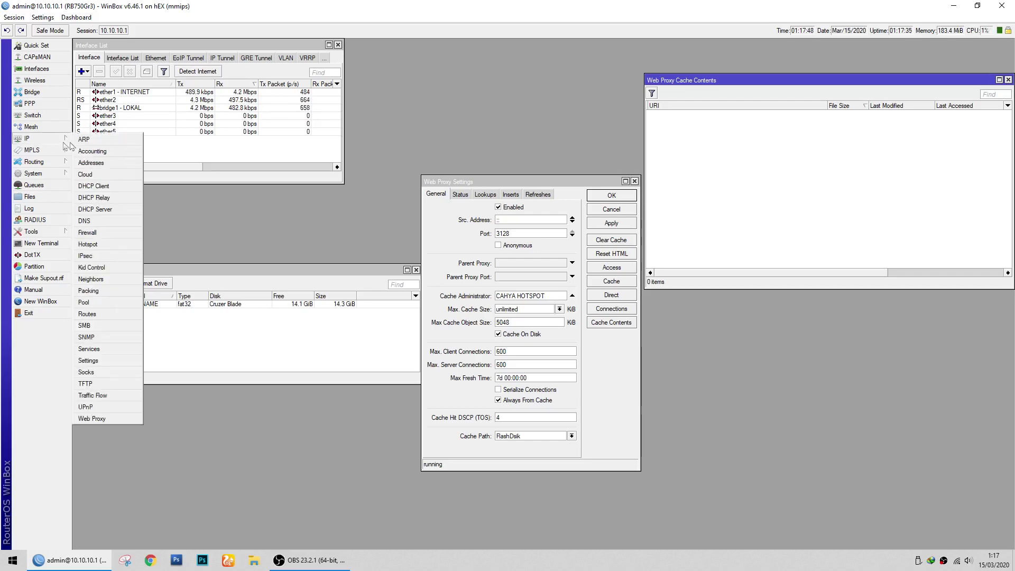
click(106, 232)
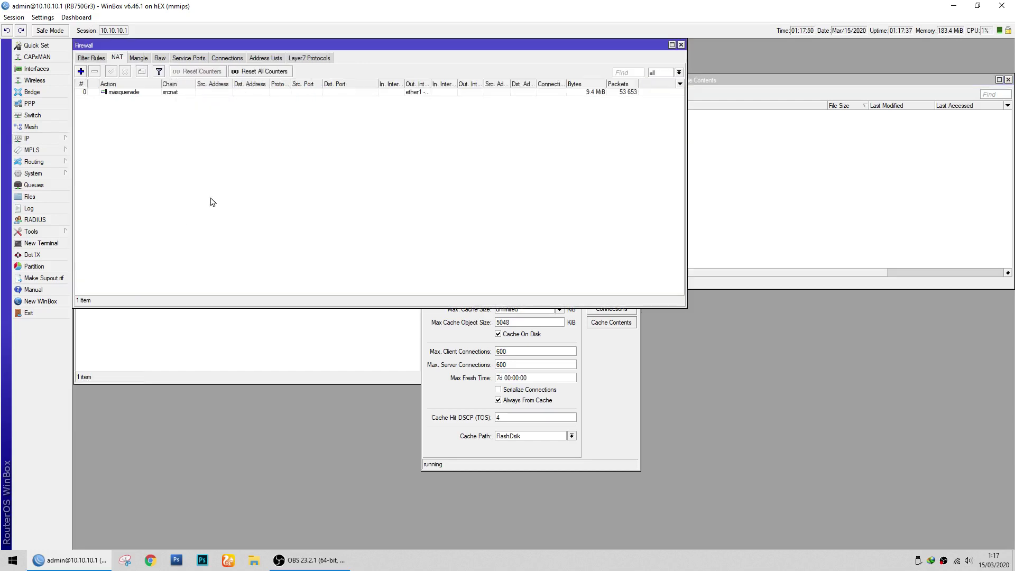
click(81, 71)
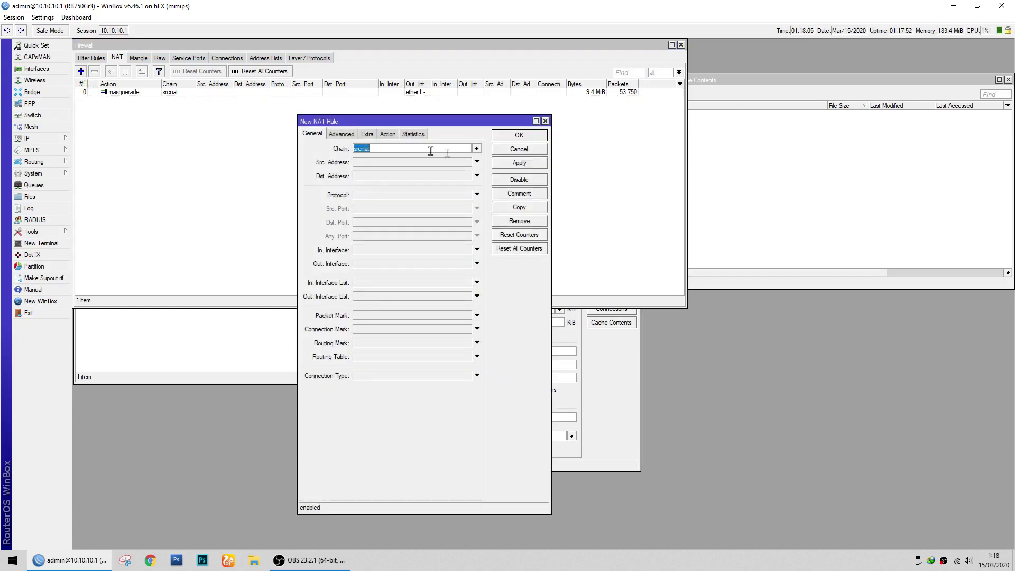
click(476, 148)
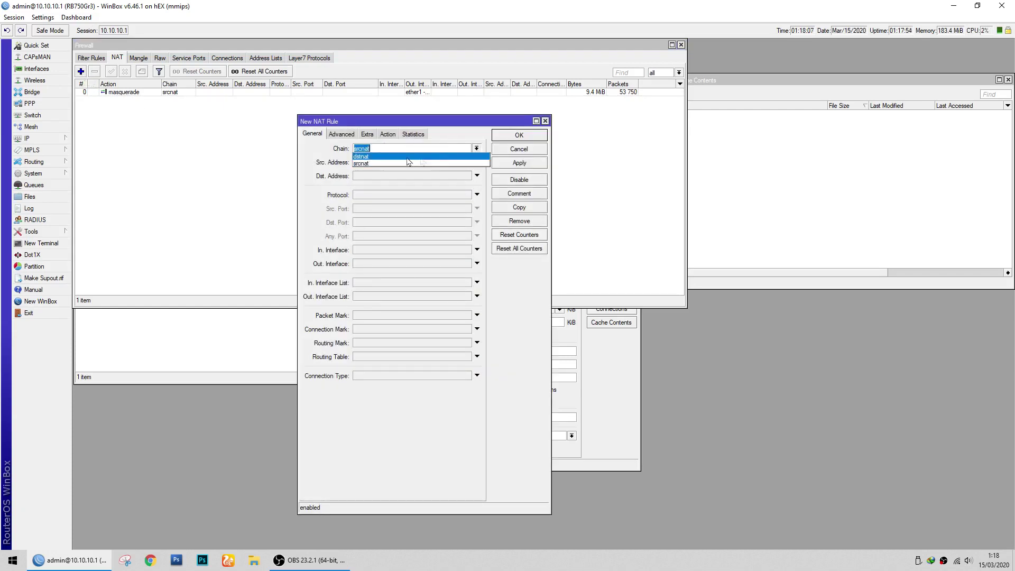
click(379, 158)
Set the NAT rule's protocol to 6 (tcp) and its destination ports to 80,3128
click(379, 196)
click(369, 223)
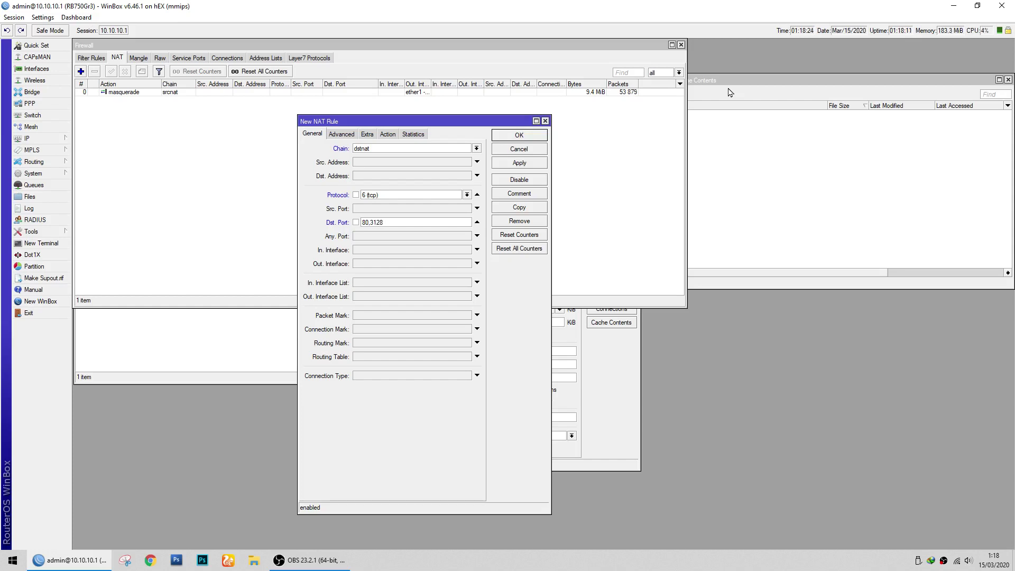
drag(399, 222, 321, 223)
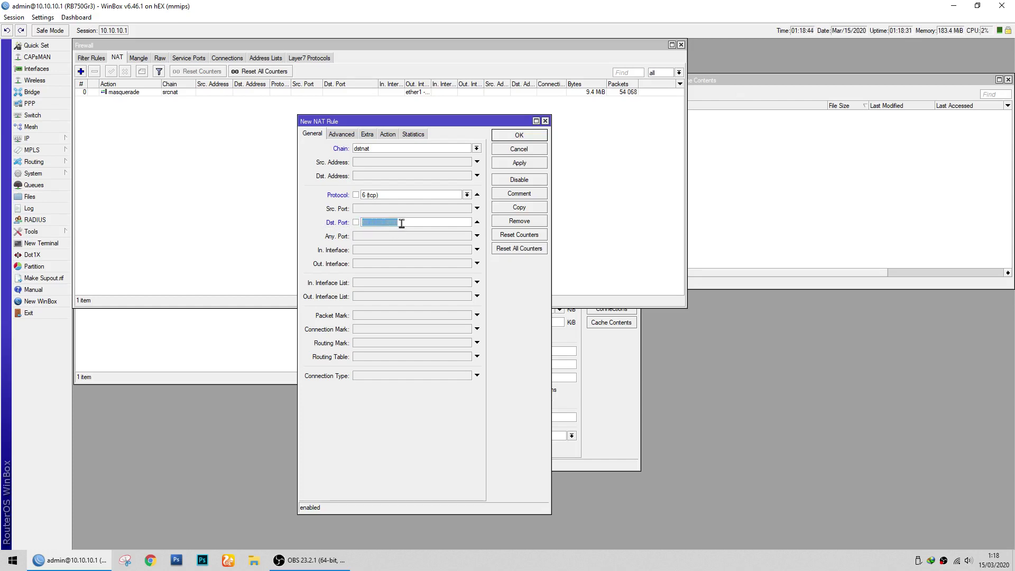
click(404, 223)
drag(369, 222, 380, 223)
click(411, 223)
drag(399, 225, 383, 227)
click(415, 220)
Set the NAT rule's action to redirect and its destination to port 3128
click(388, 135)
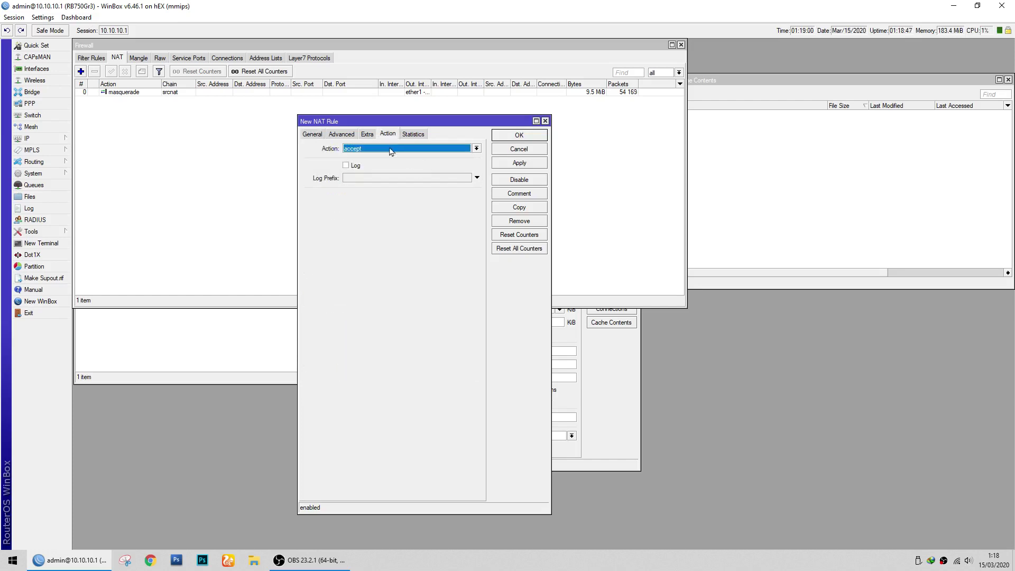
click(372, 151)
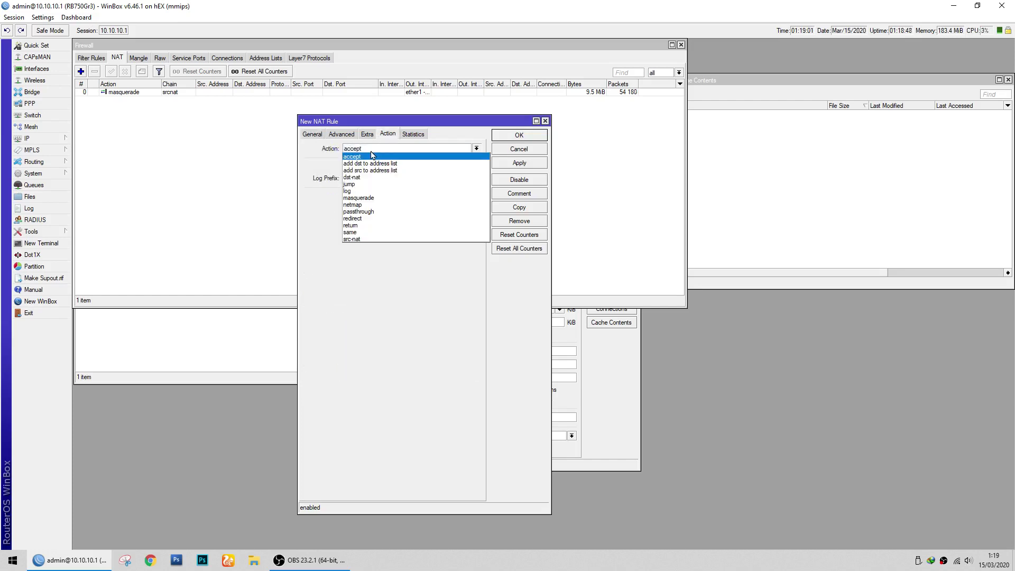
click(364, 218)
click(312, 134)
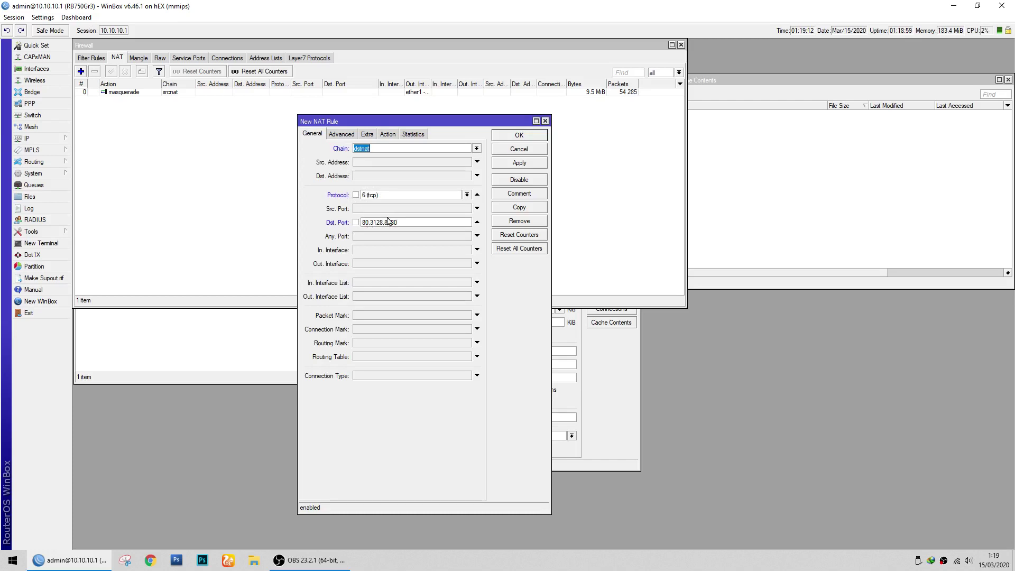
click(388, 135)
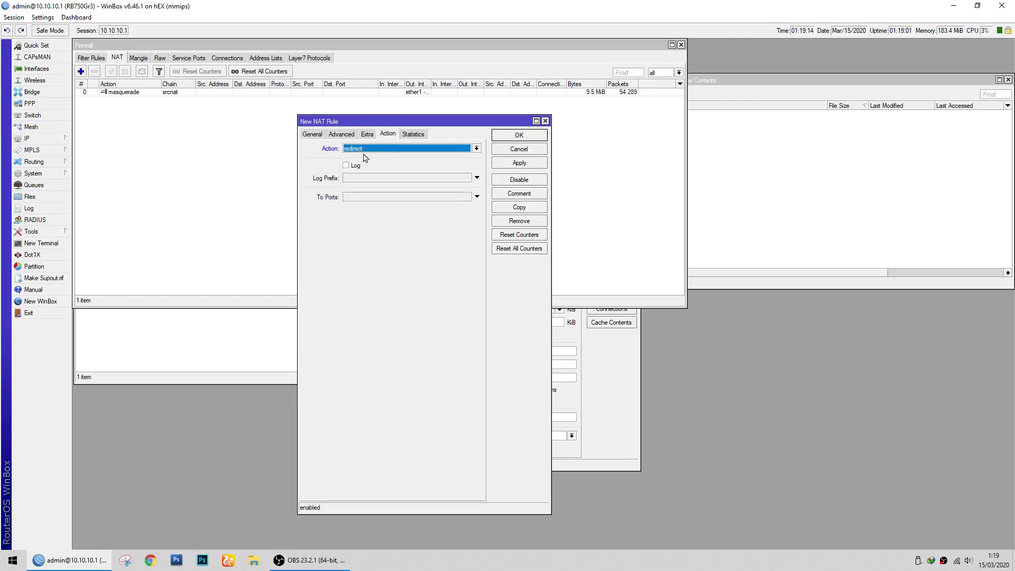
click(368, 198)
text(3128)
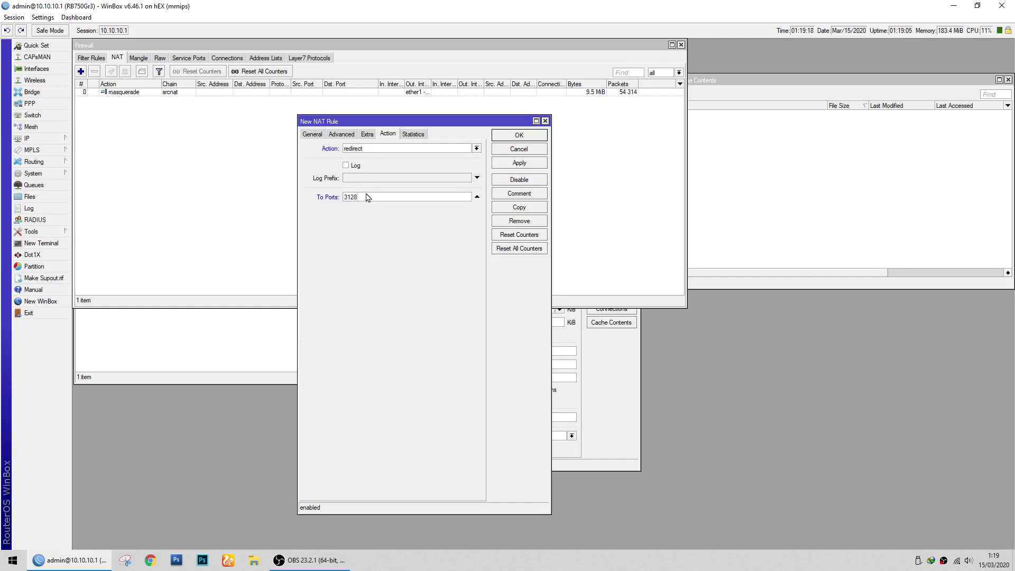
Arrange the NAT rule and web proxy settings side by side, and set both the proxy port and redirect port to 8080
drag(412, 127, 271, 127)
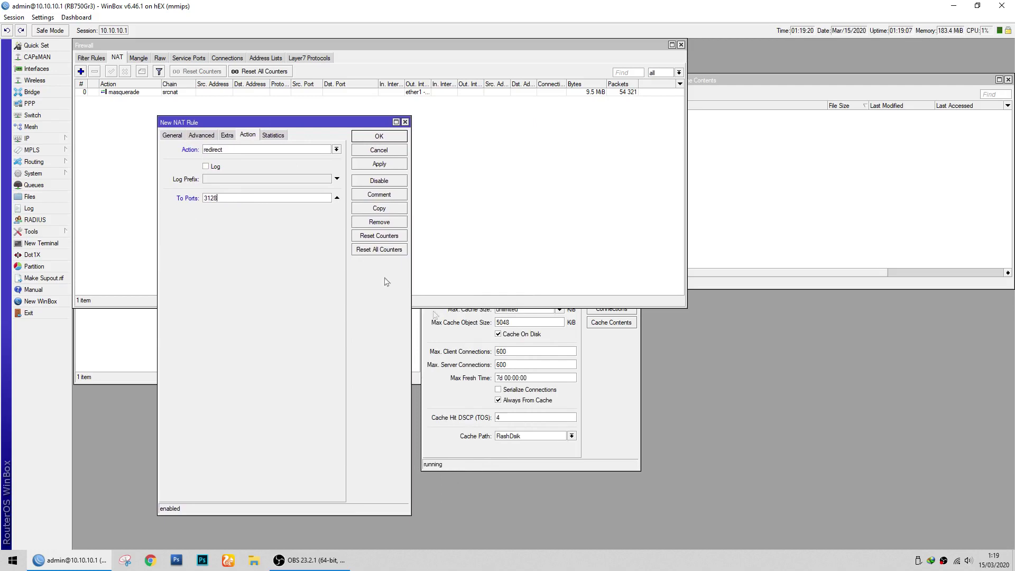
click(625, 397)
drag(532, 176, 532, 137)
drag(523, 195, 463, 201)
text(8080)
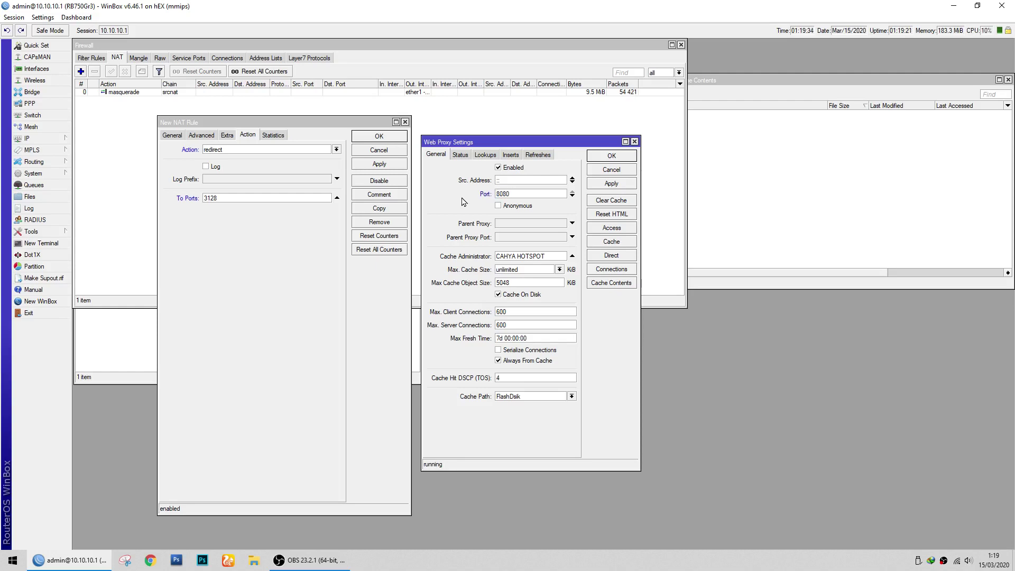
double_click(252, 199)
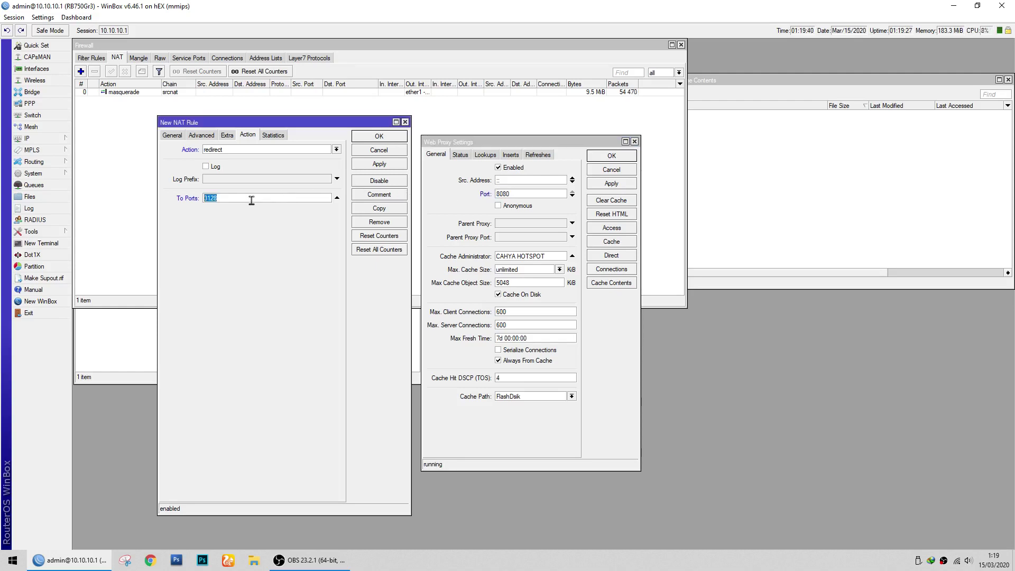
text(8080)
Set both the web proxy port and the NAT rule's redirect port to 3128
double_click(521, 194)
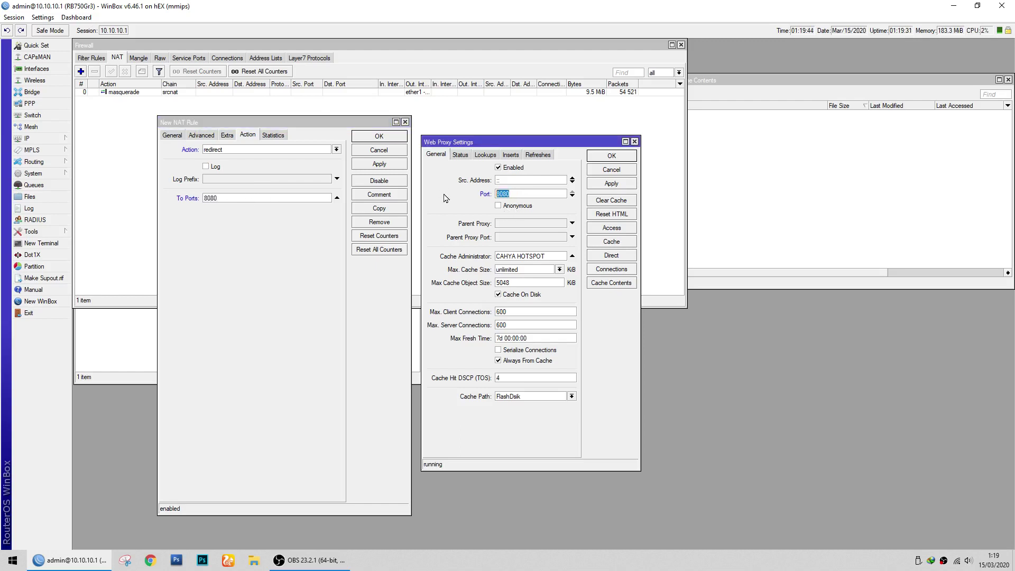
text(3128)
double_click(243, 199)
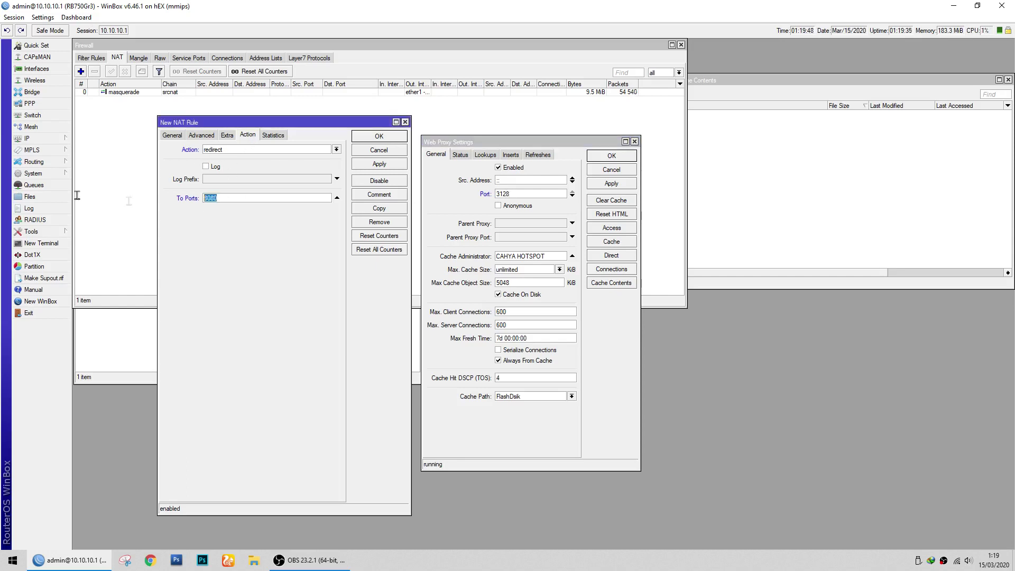
text(3128)
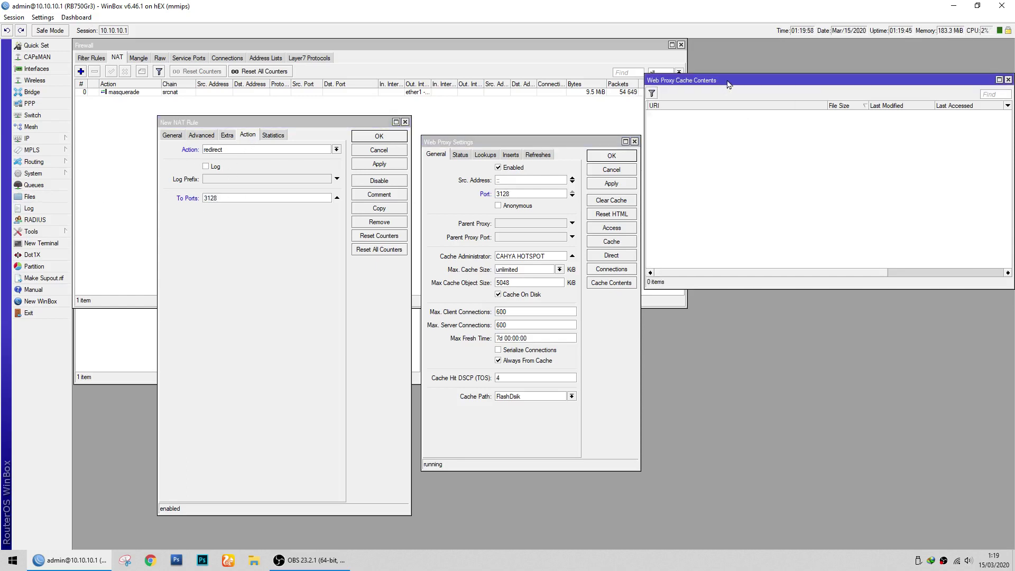
Apply and save the redirect NAT rule, and place the cache contents window directly beside the web proxy settings
drag(728, 83, 796, 157)
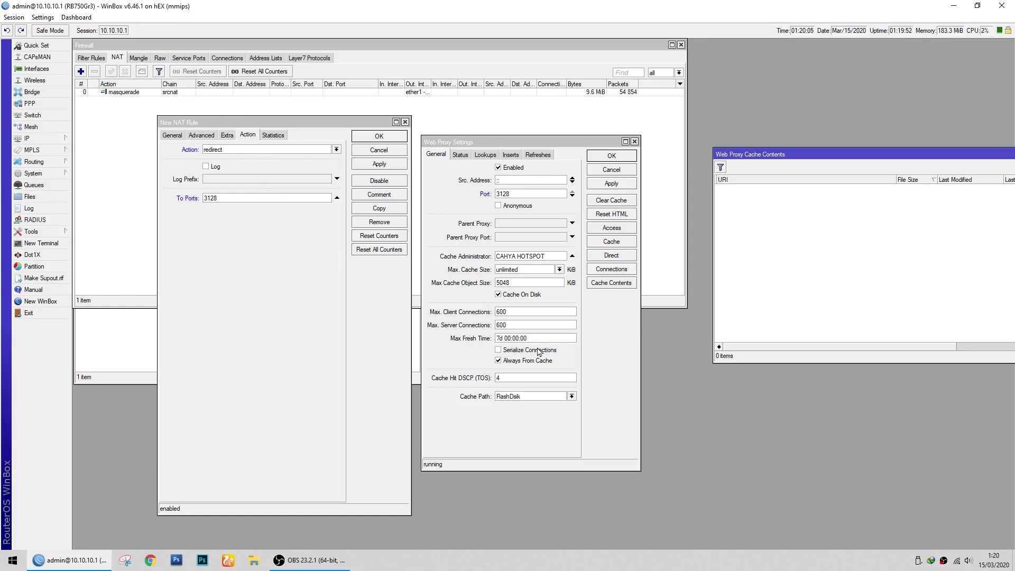
click(391, 168)
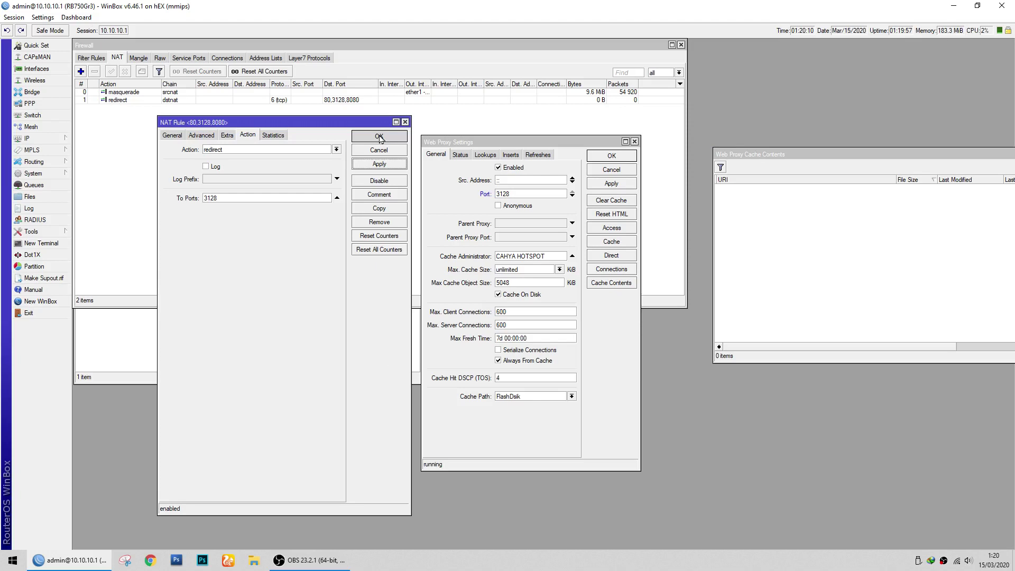
click(379, 136)
click(527, 141)
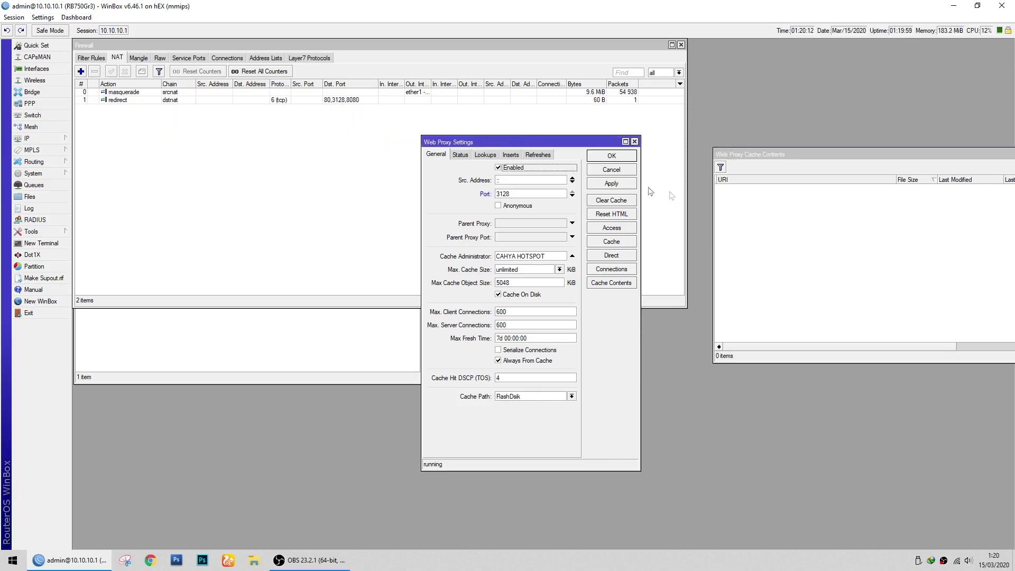
drag(780, 154, 711, 139)
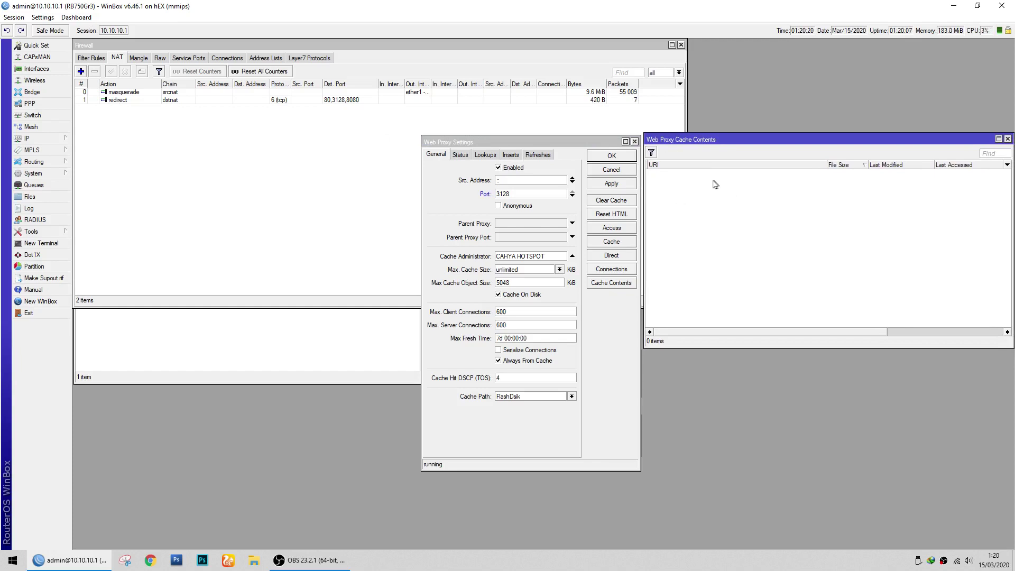
Examine the file sizes in the proxy cache contents against the maximum cache object size setting
click(613, 318)
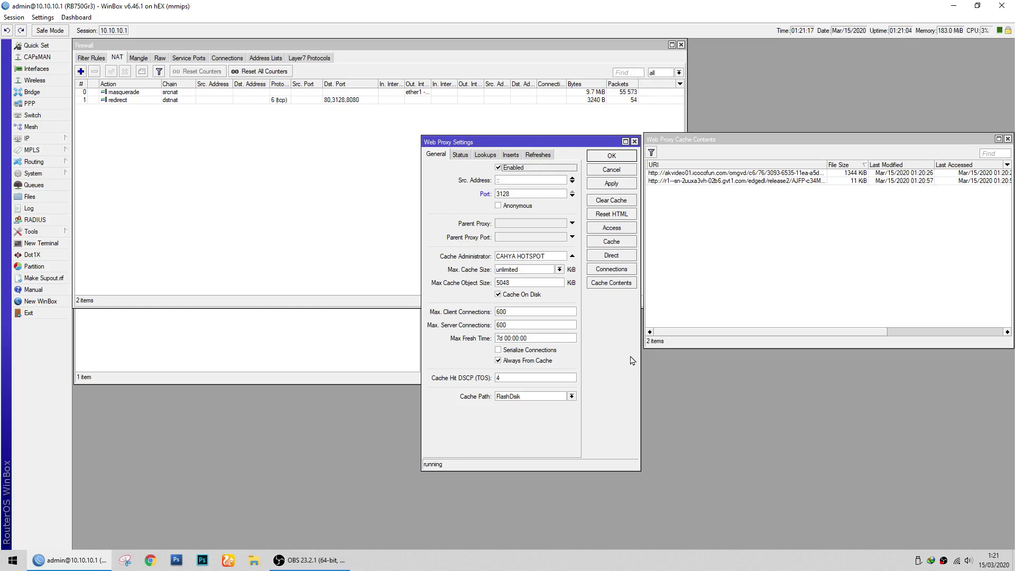
click(841, 174)
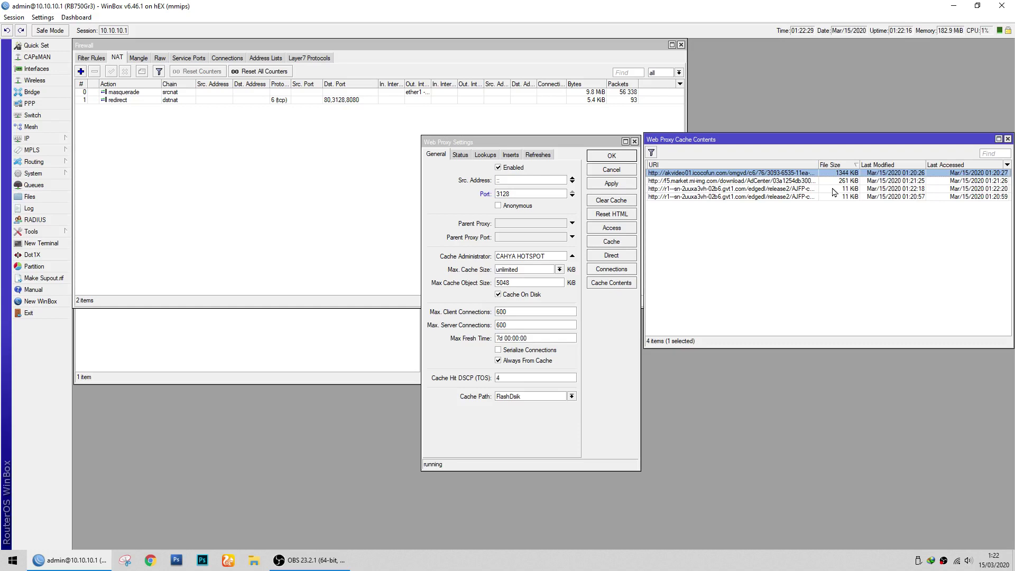
click(540, 282)
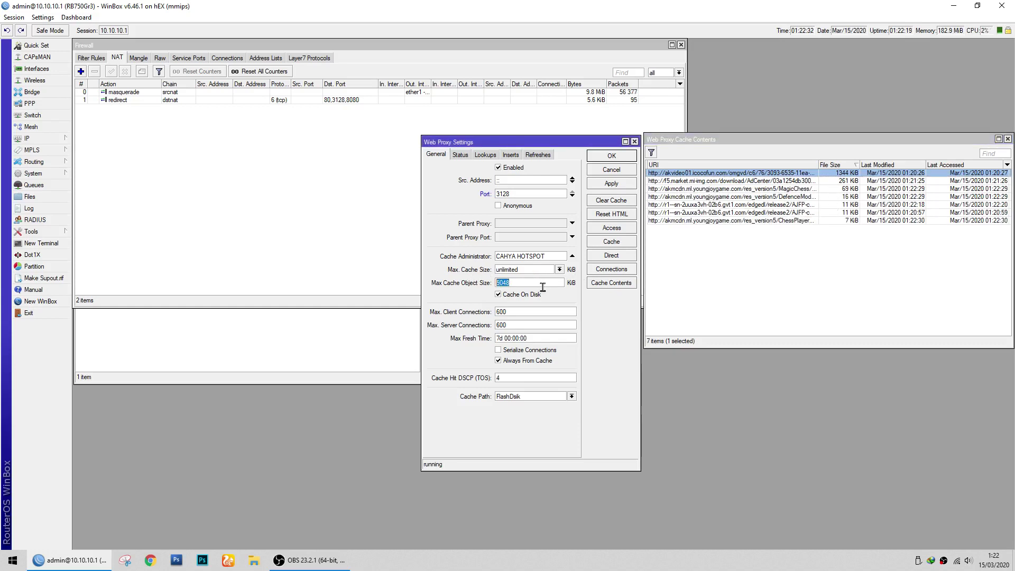
click(705, 279)
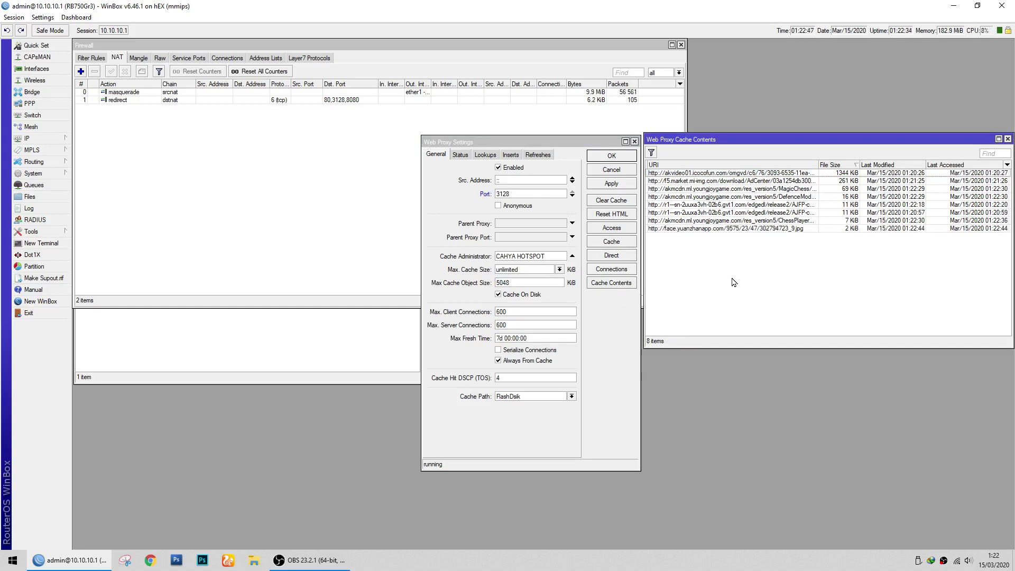
click(529, 282)
double_click(529, 283)
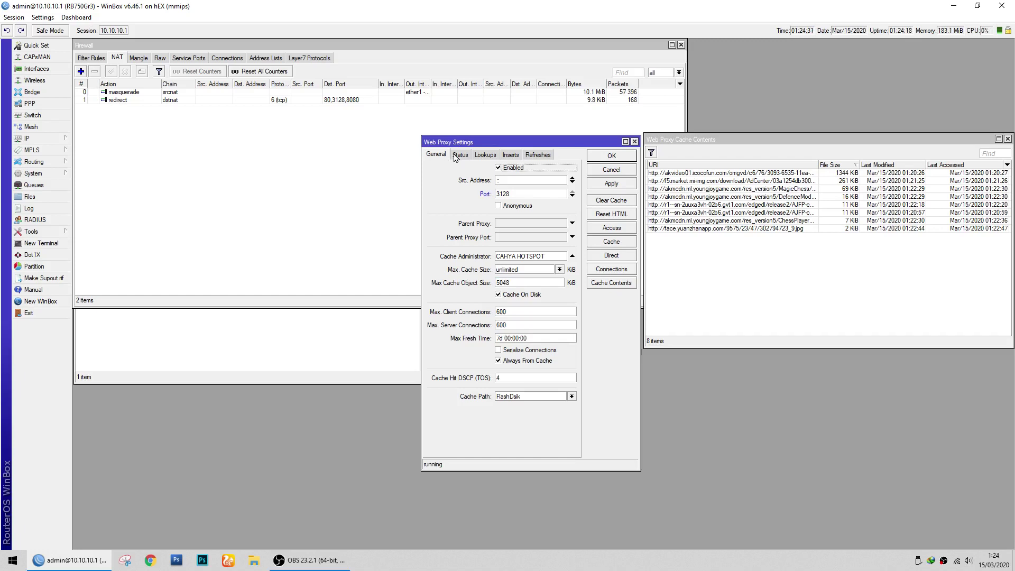
Review the web proxy's status figures for cache used and total RAM used
click(459, 156)
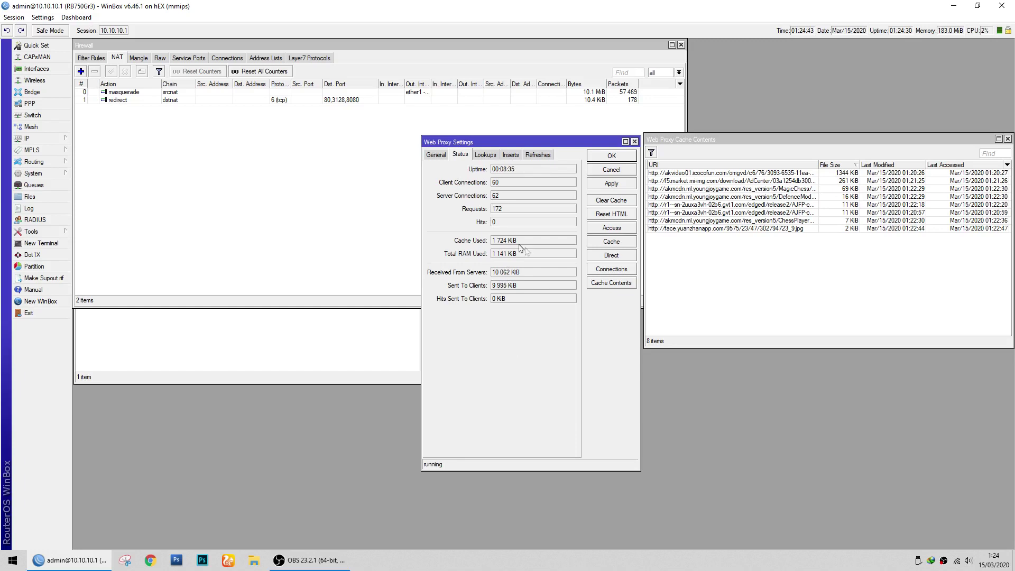
double_click(505, 241)
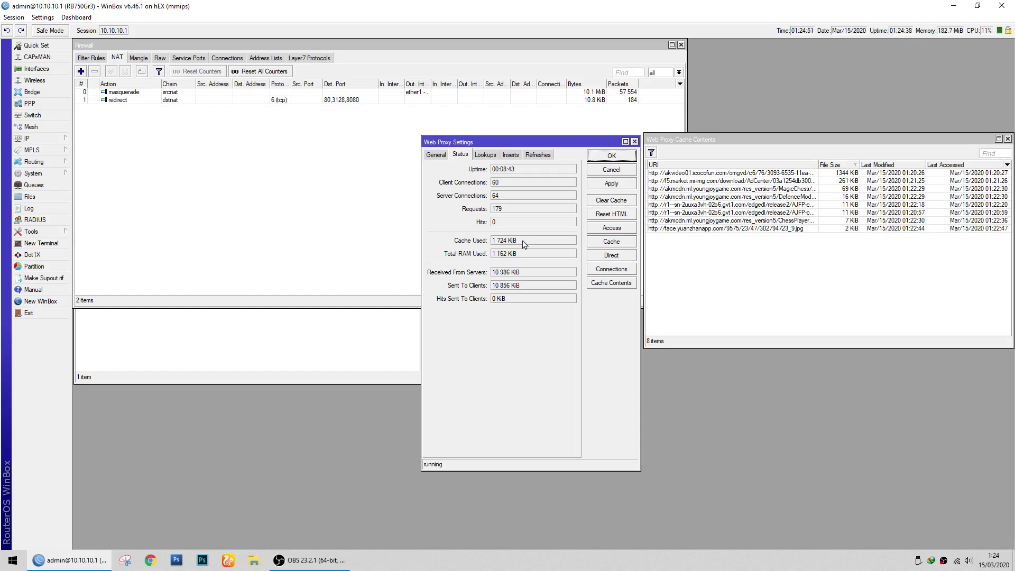
double_click(530, 245)
click(522, 257)
double_click(496, 254)
click(570, 335)
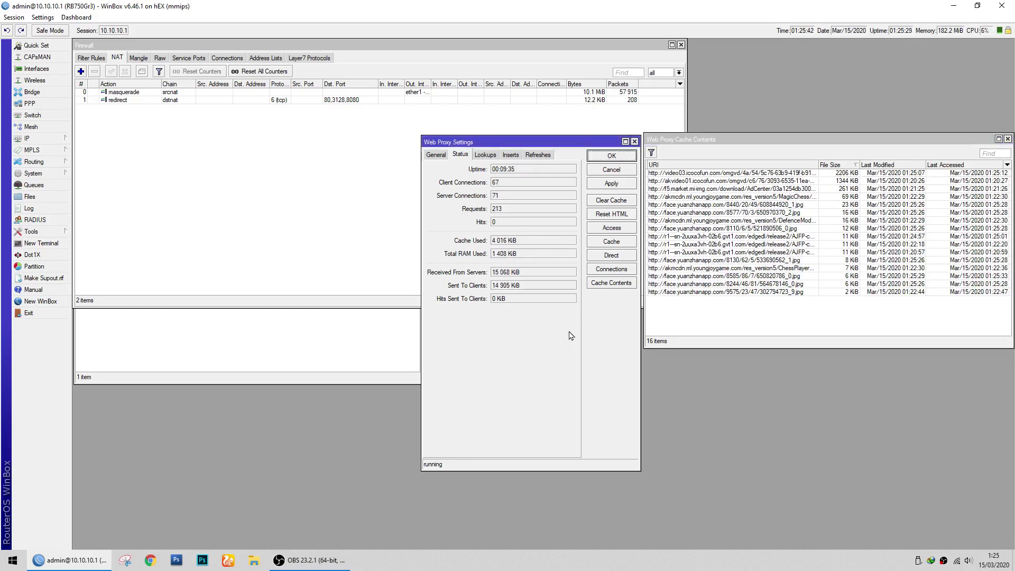
Enlarge the cache contents window and widen its URI column to show the cached addresses
click(781, 311)
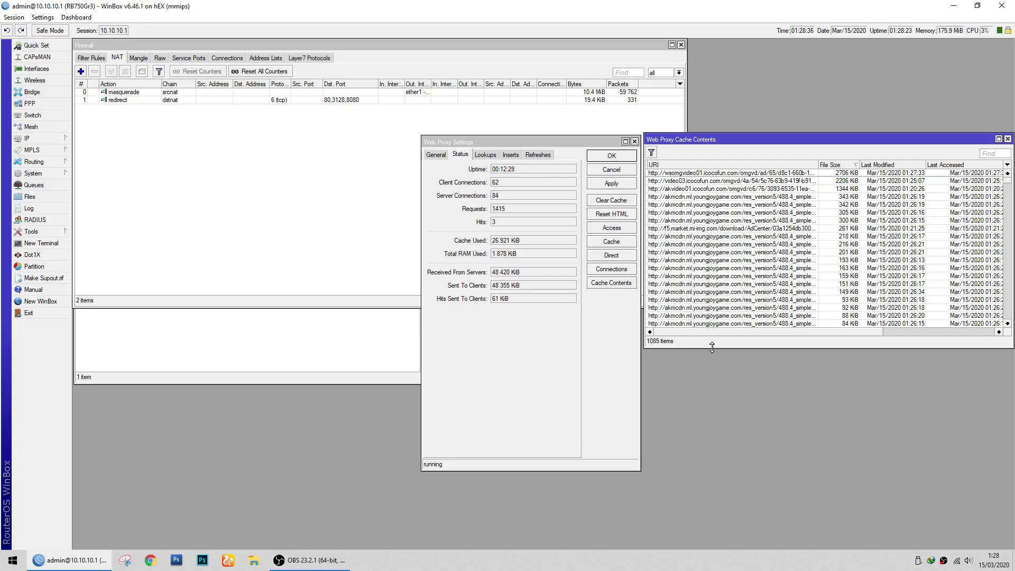
drag(711, 348, 711, 527)
click(775, 356)
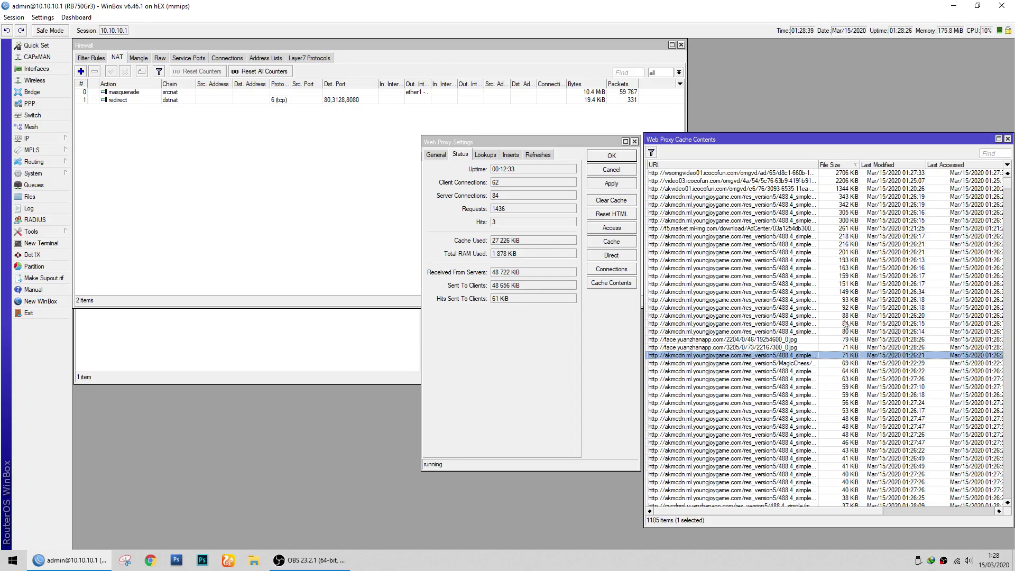
drag(818, 165, 824, 165)
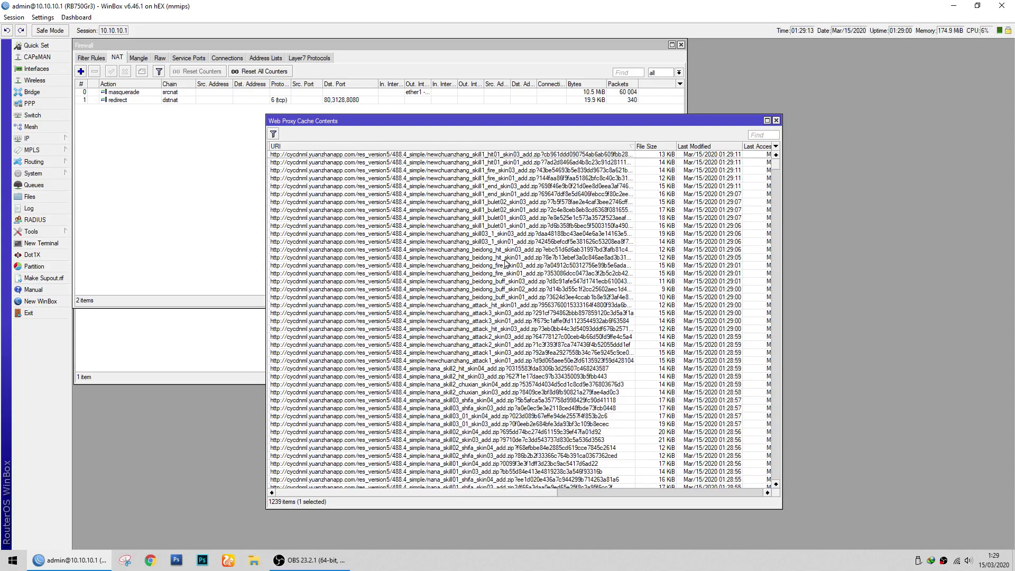
Browse the list of cached files and examine which zip and jpg addresses the proxy has stored
click(512, 263)
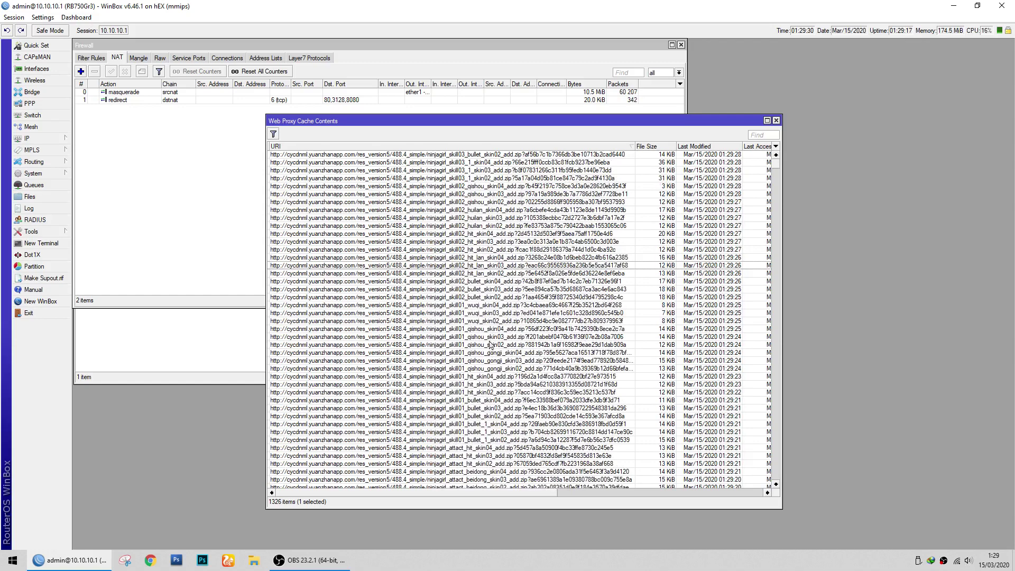
click(493, 416)
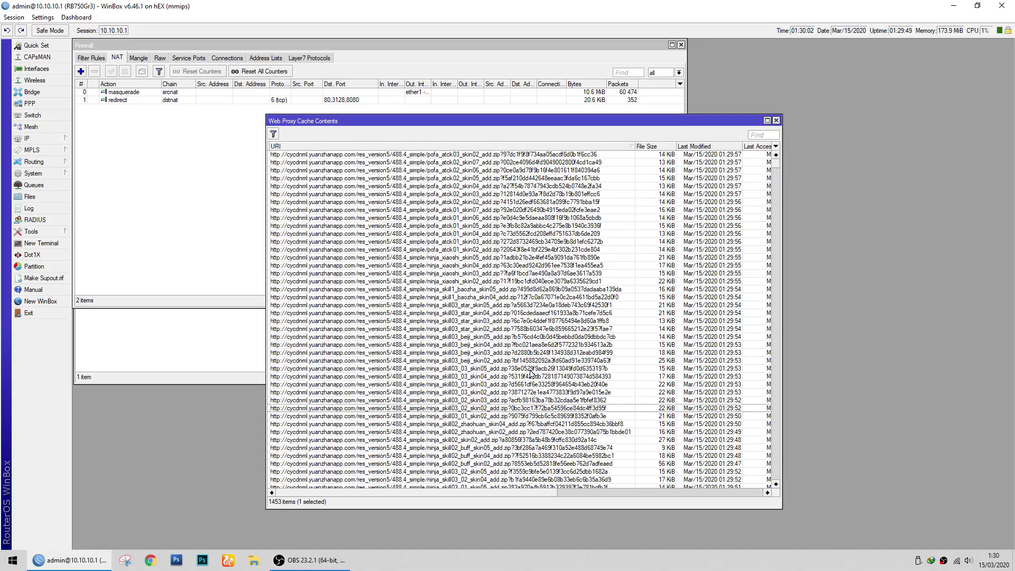
drag(514, 123, 472, 131)
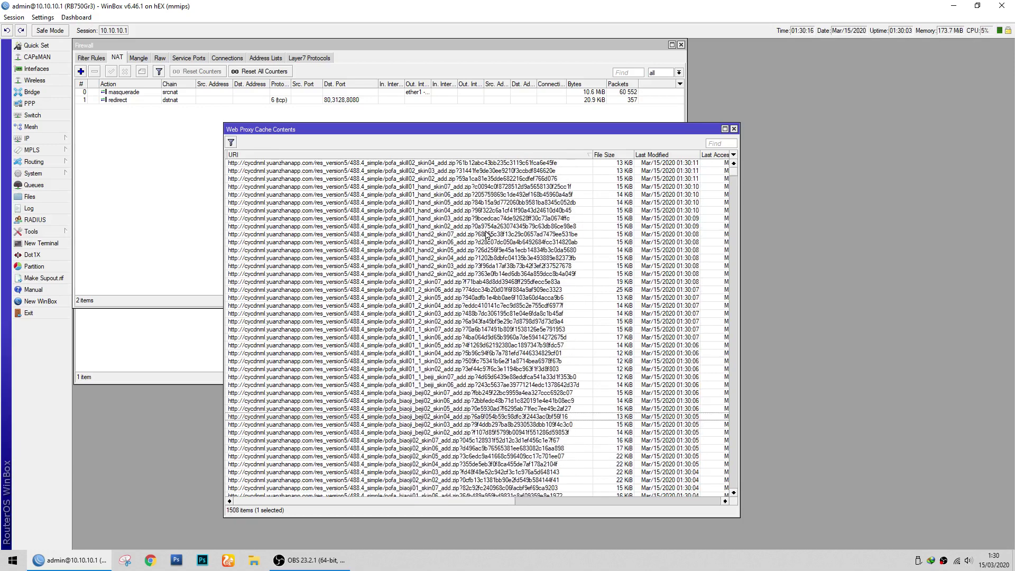
click(465, 226)
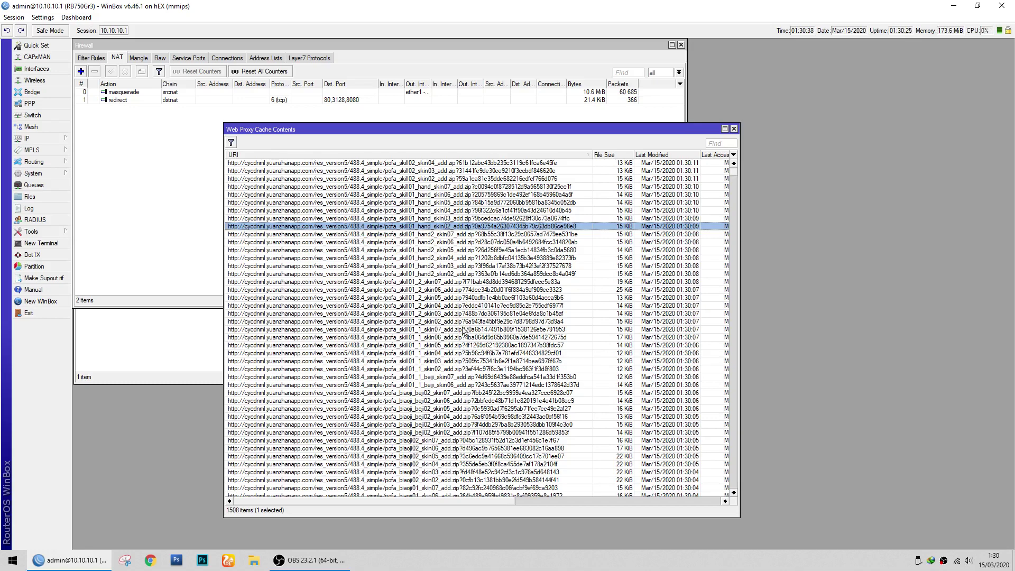
scroll(458, 324, down, 6)
drag(733, 176, 738, 201)
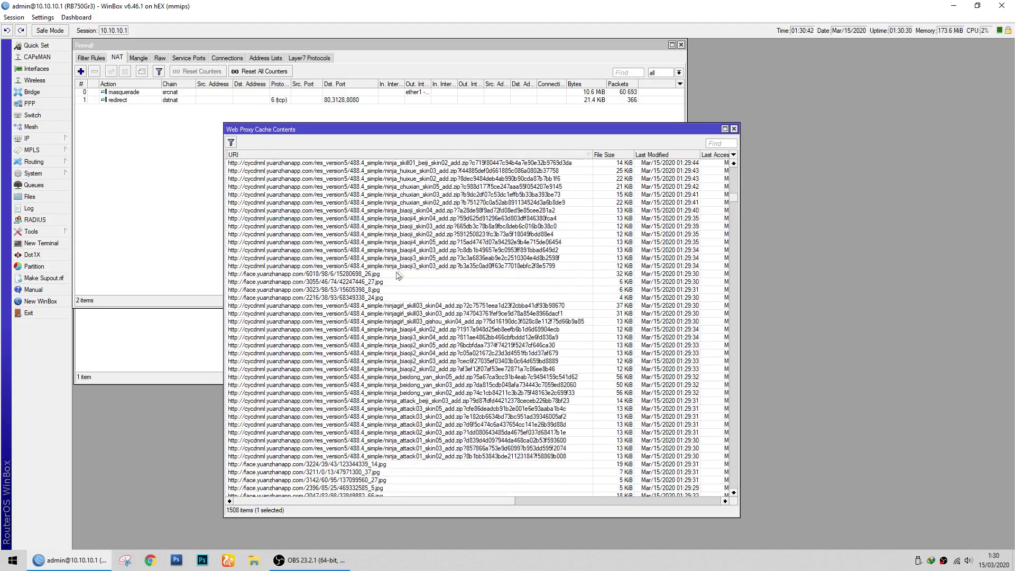
click(367, 275)
scroll(405, 296, down, 3)
drag(733, 201, 742, 279)
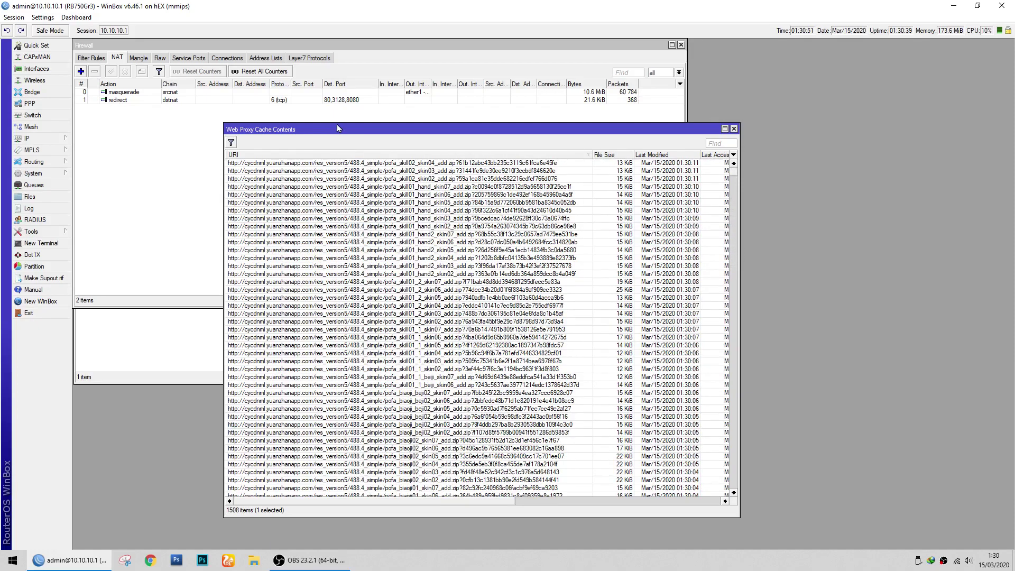
drag(341, 132, 375, 135)
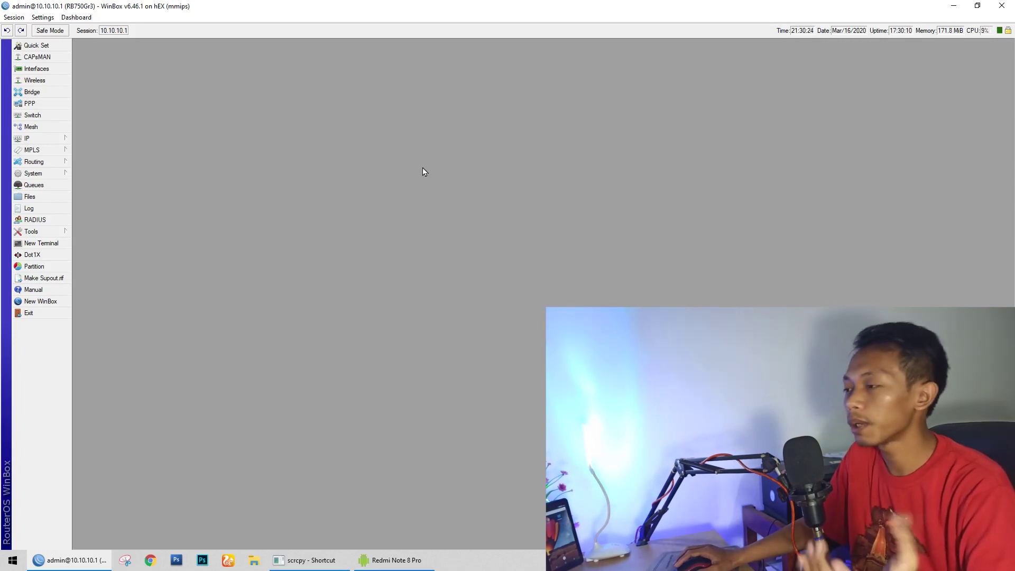
Reopen the web proxy settings
click(42, 139)
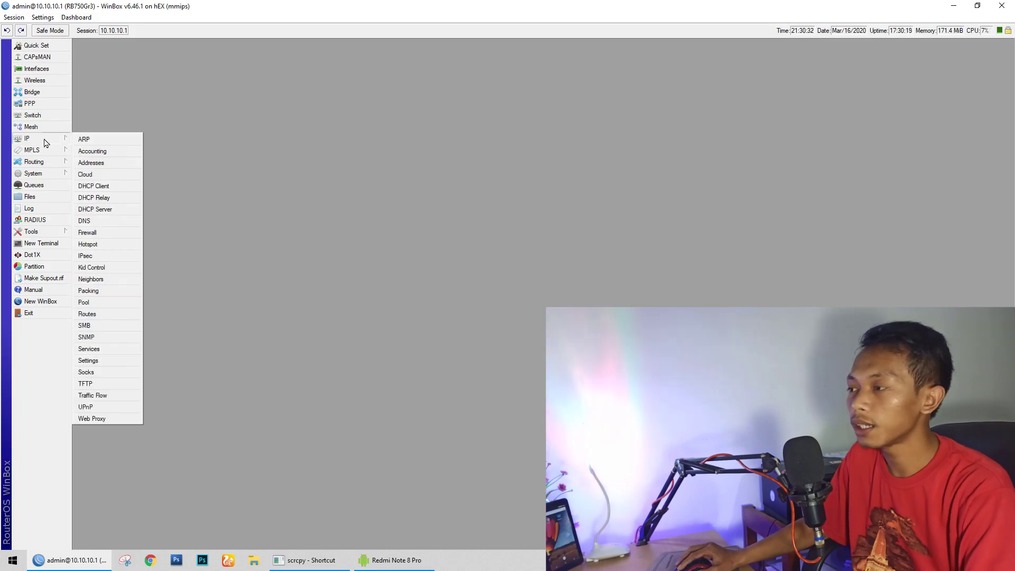
click(100, 421)
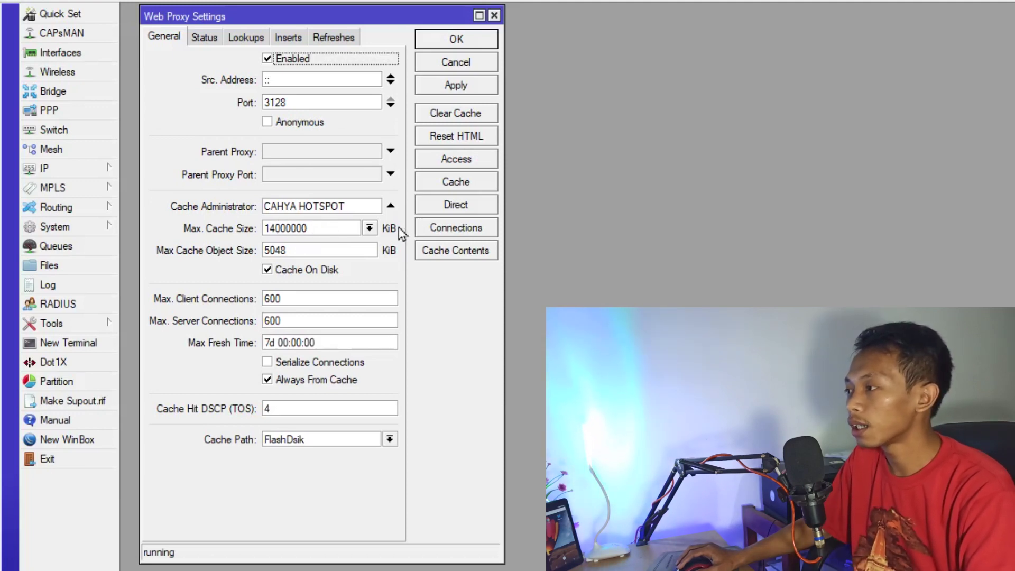
Check the proxy's maximum cache size and examine its status figures for uptime, cache used and total RAM used
drag(290, 229, 279, 231)
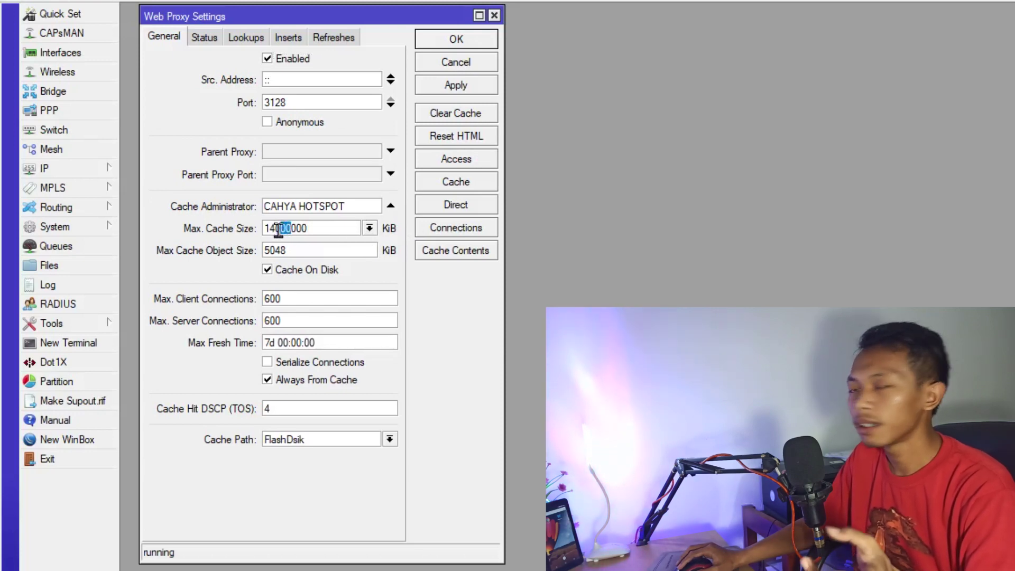
click(316, 230)
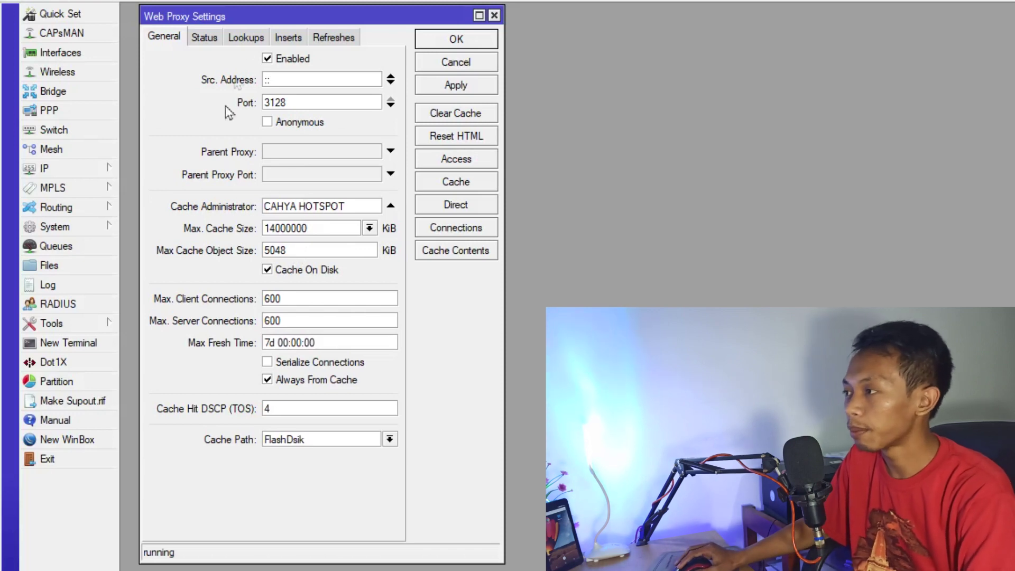
click(212, 41)
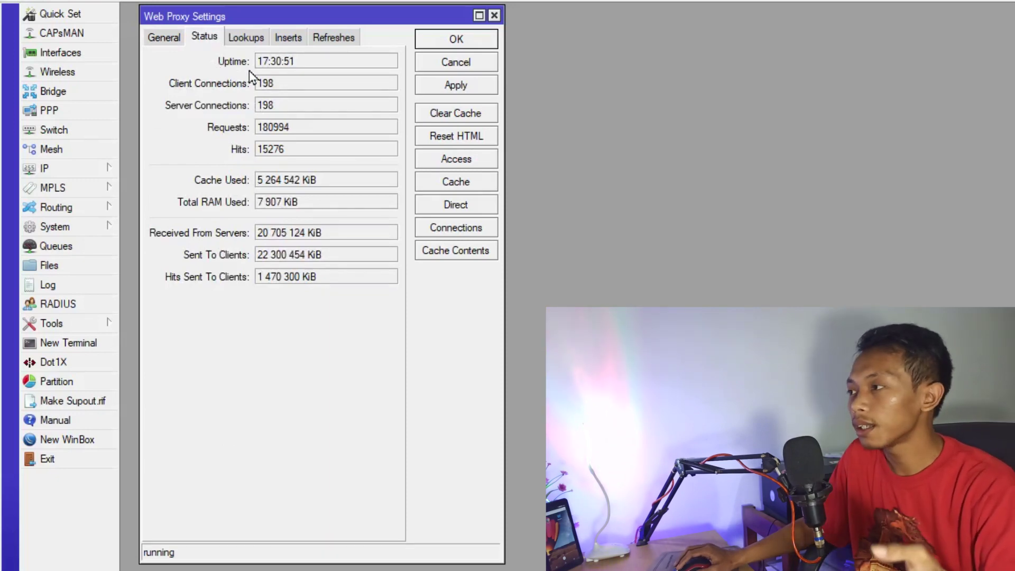
double_click(324, 64)
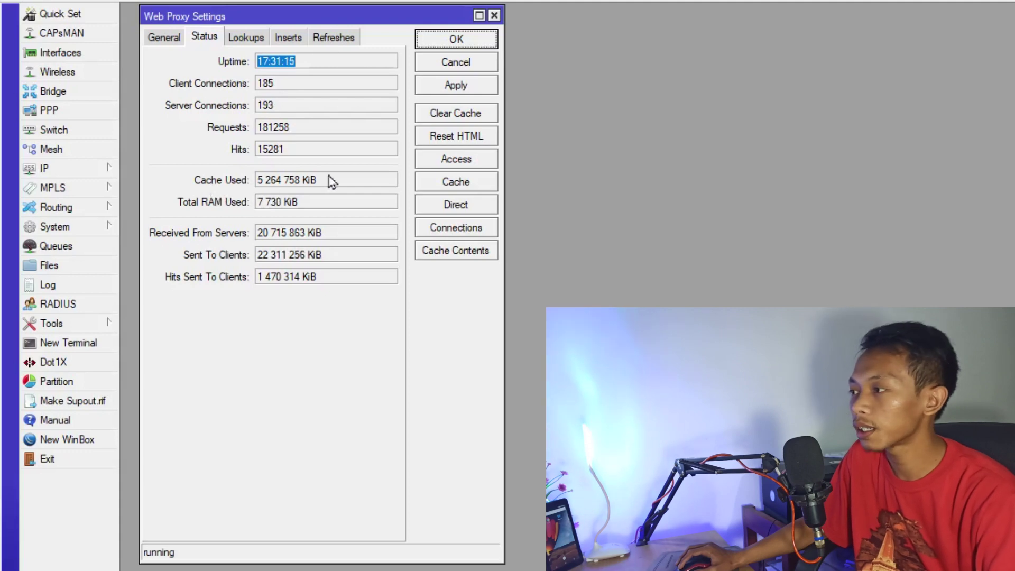
drag(331, 181, 214, 193)
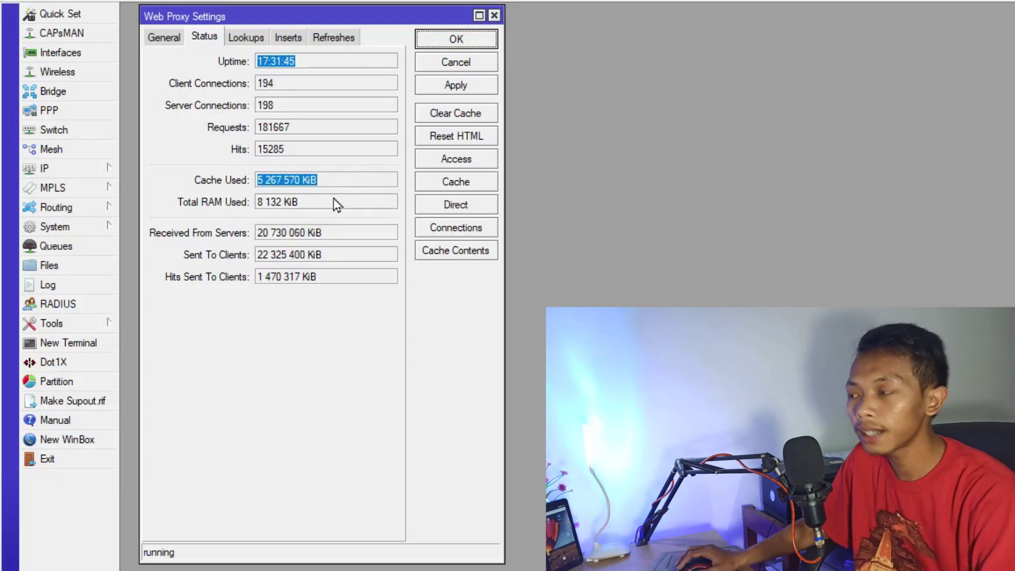
drag(336, 205, 215, 198)
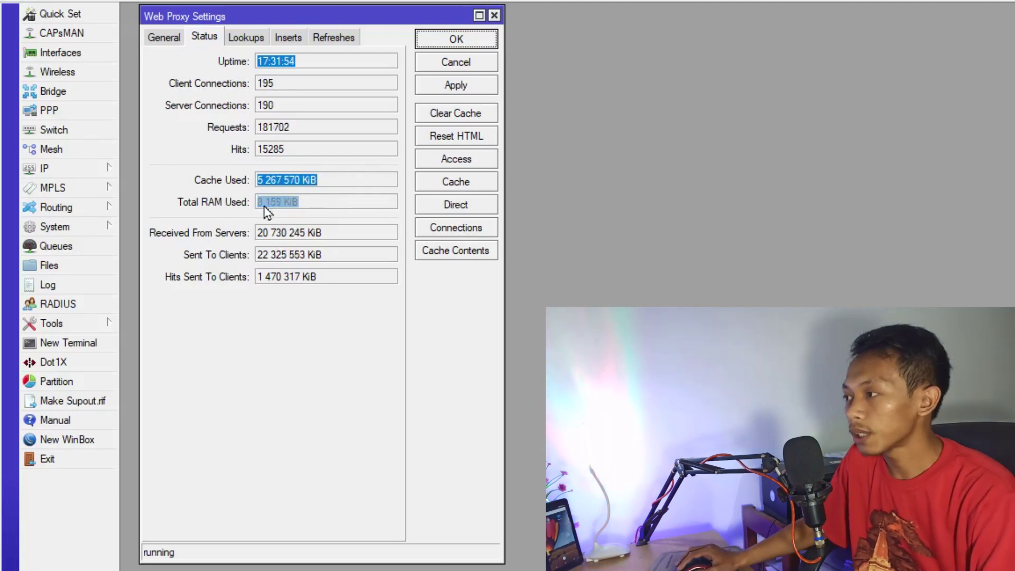
click(297, 211)
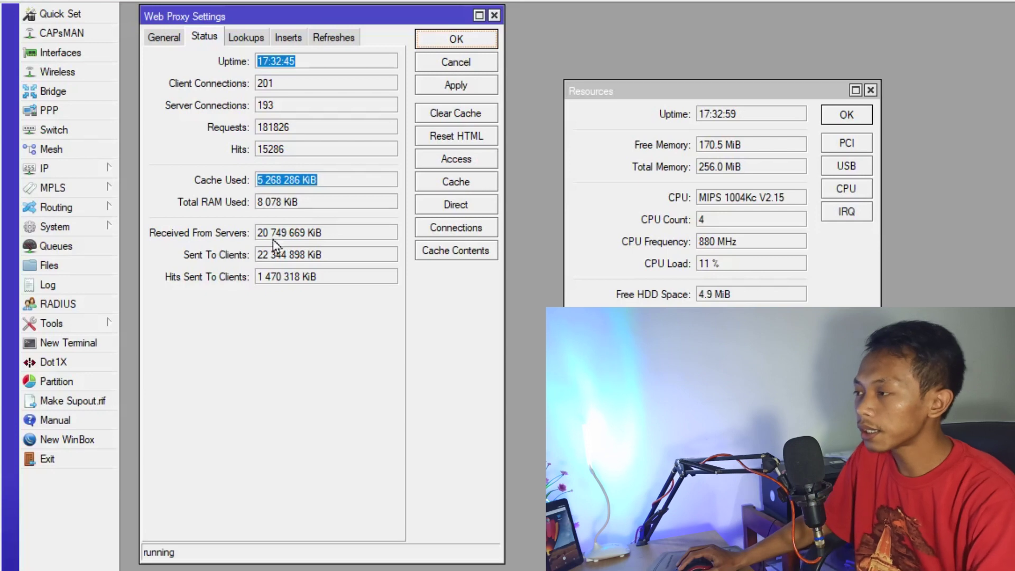
Examine the proxy's traffic figures for data received from servers and hits sent to clients, comparing the hits with the cache used
click(276, 238)
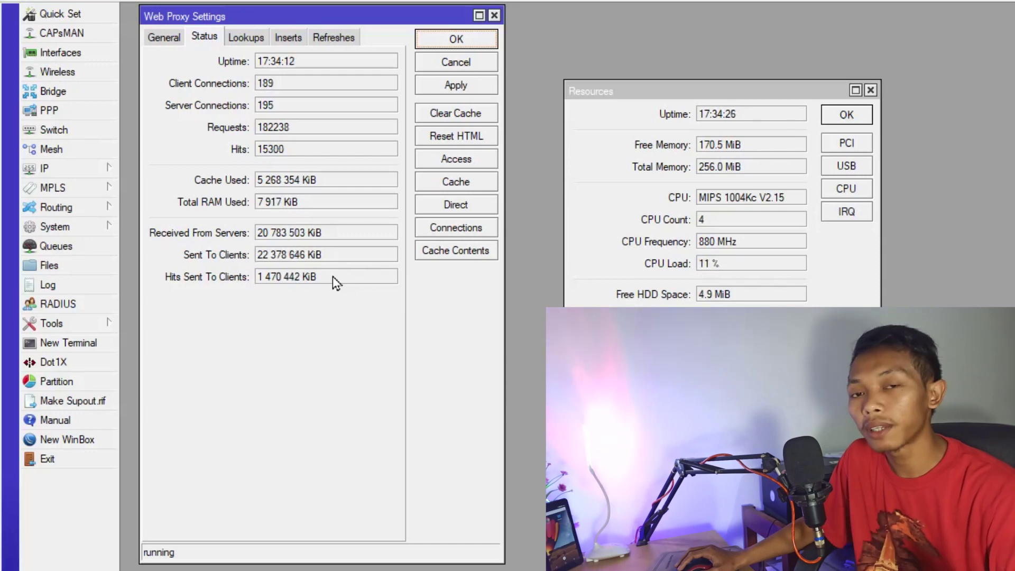
triple_click(292, 279)
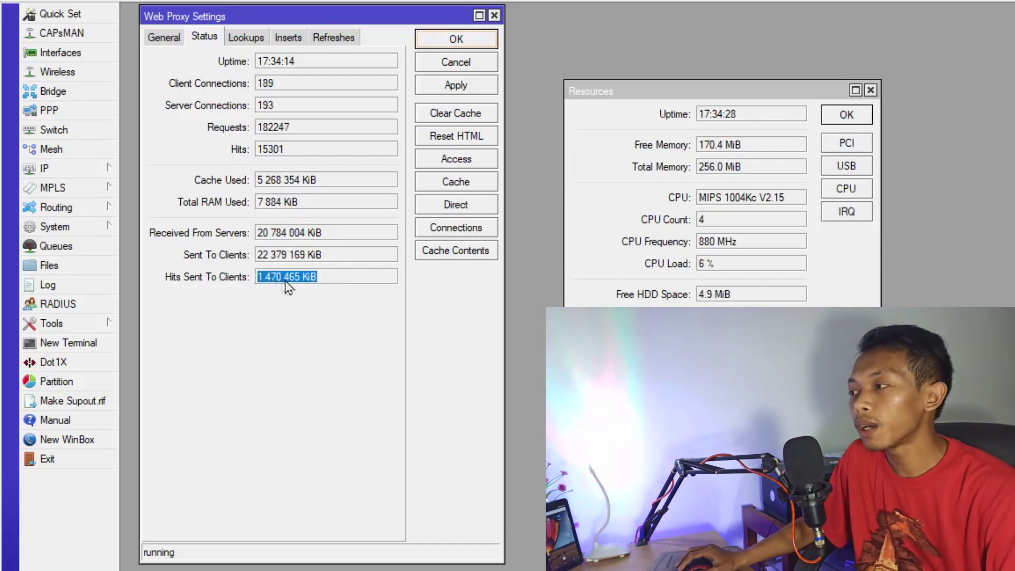
click(305, 282)
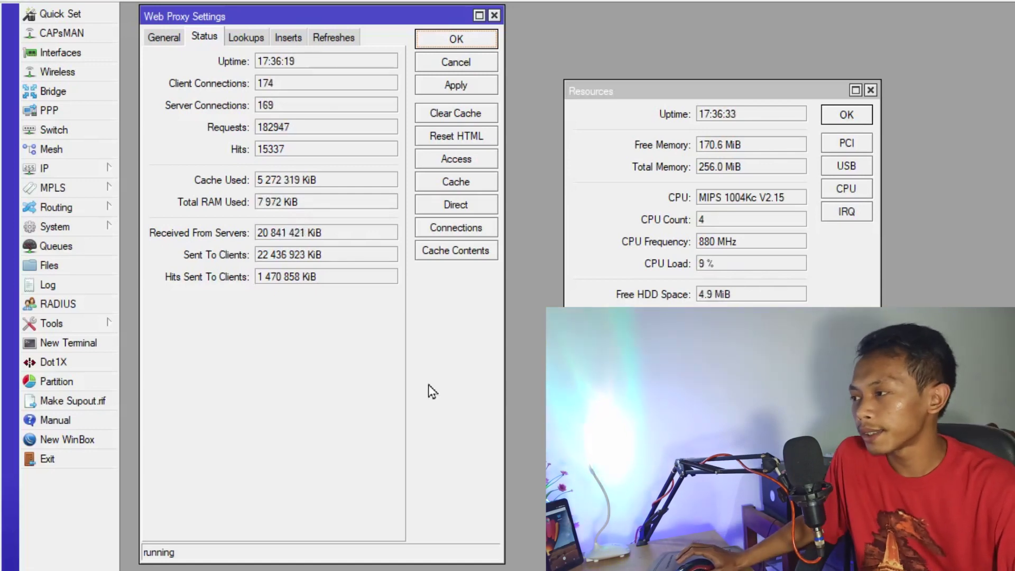
click(361, 284)
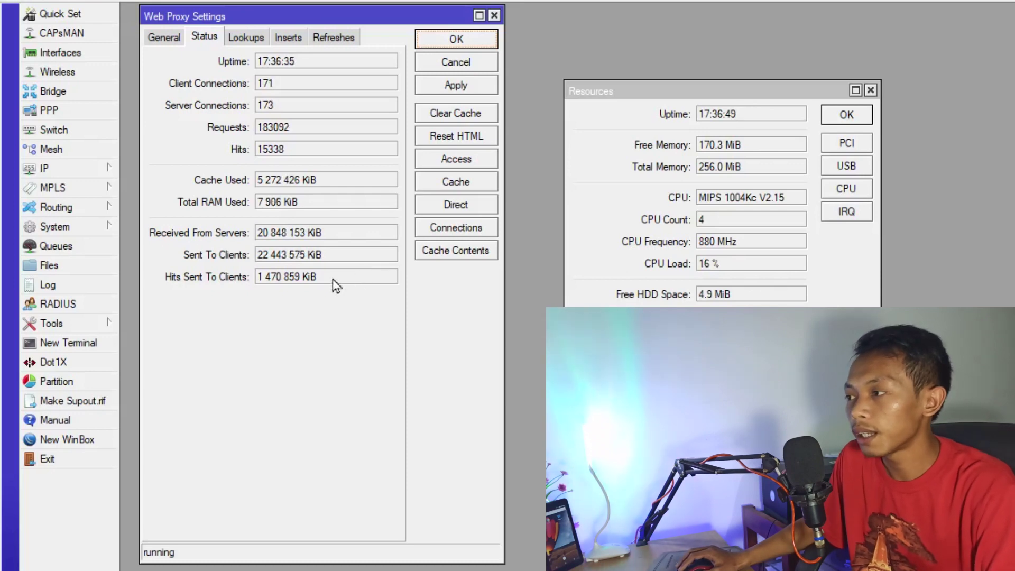
triple_click(275, 276)
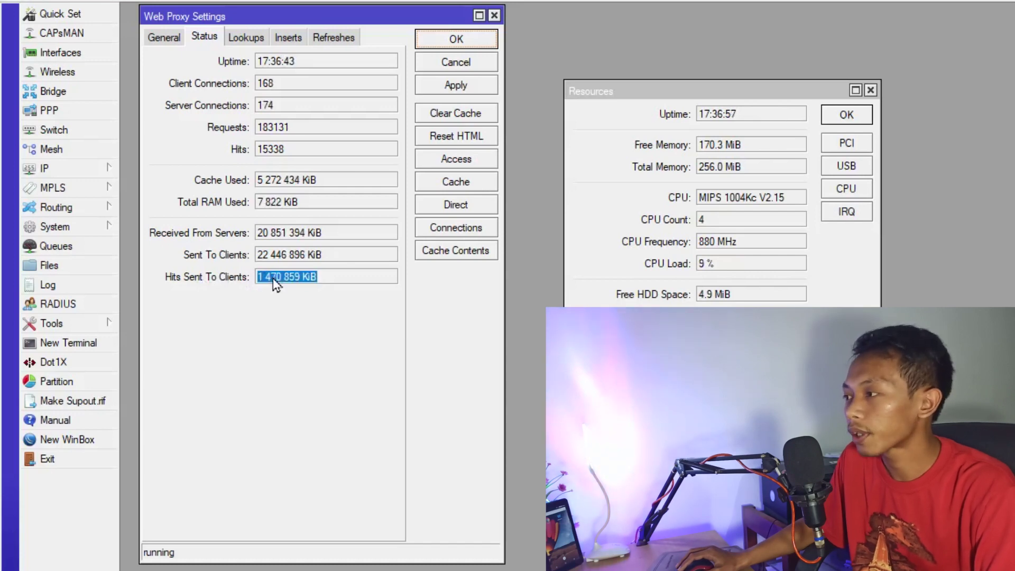
triple_click(264, 184)
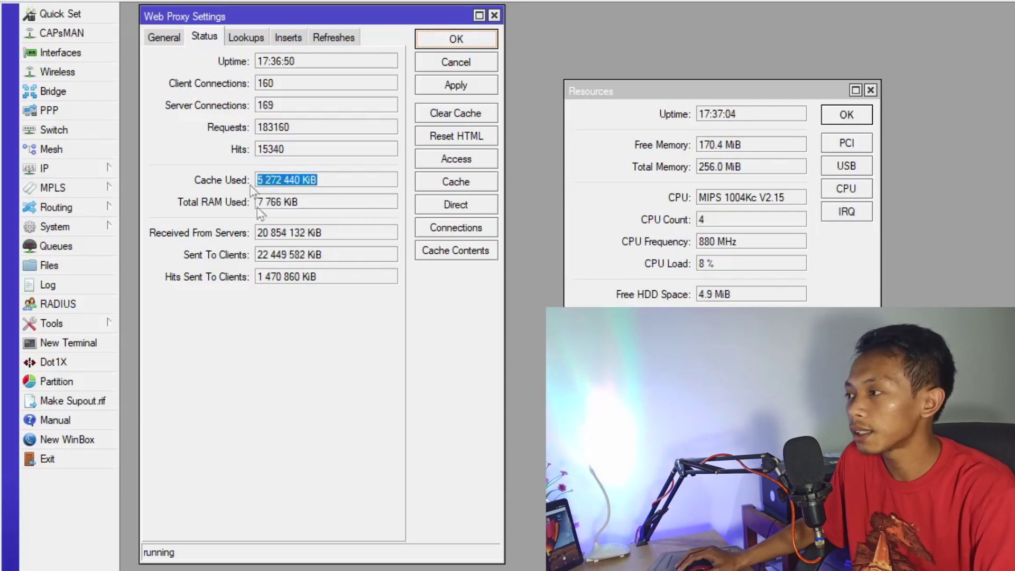
click(337, 183)
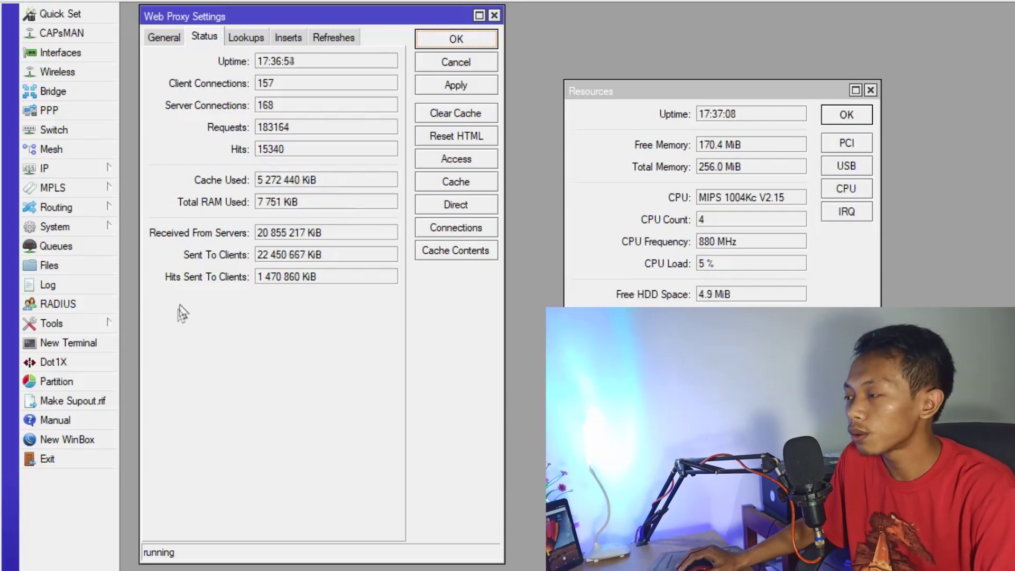
triple_click(280, 279)
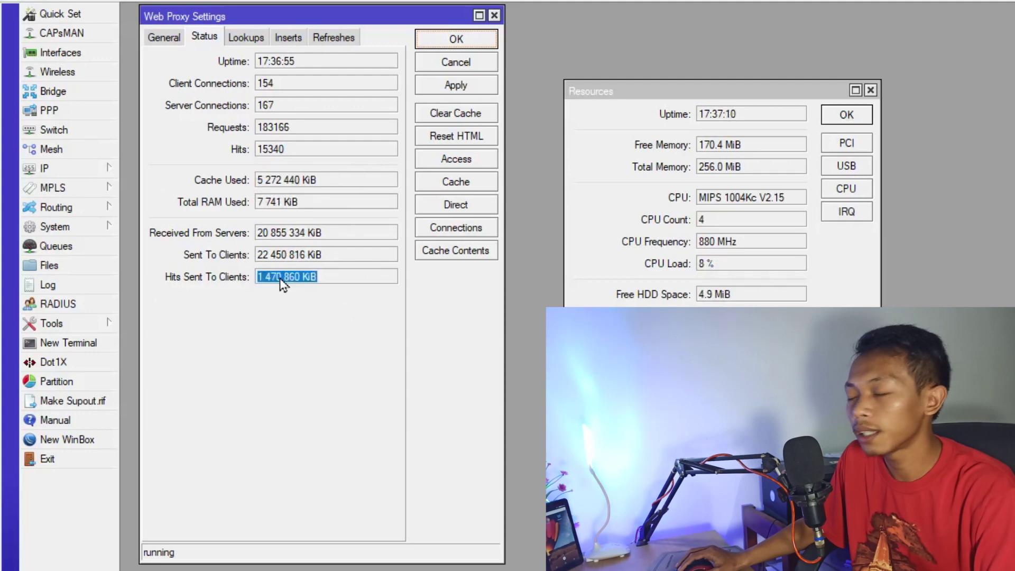